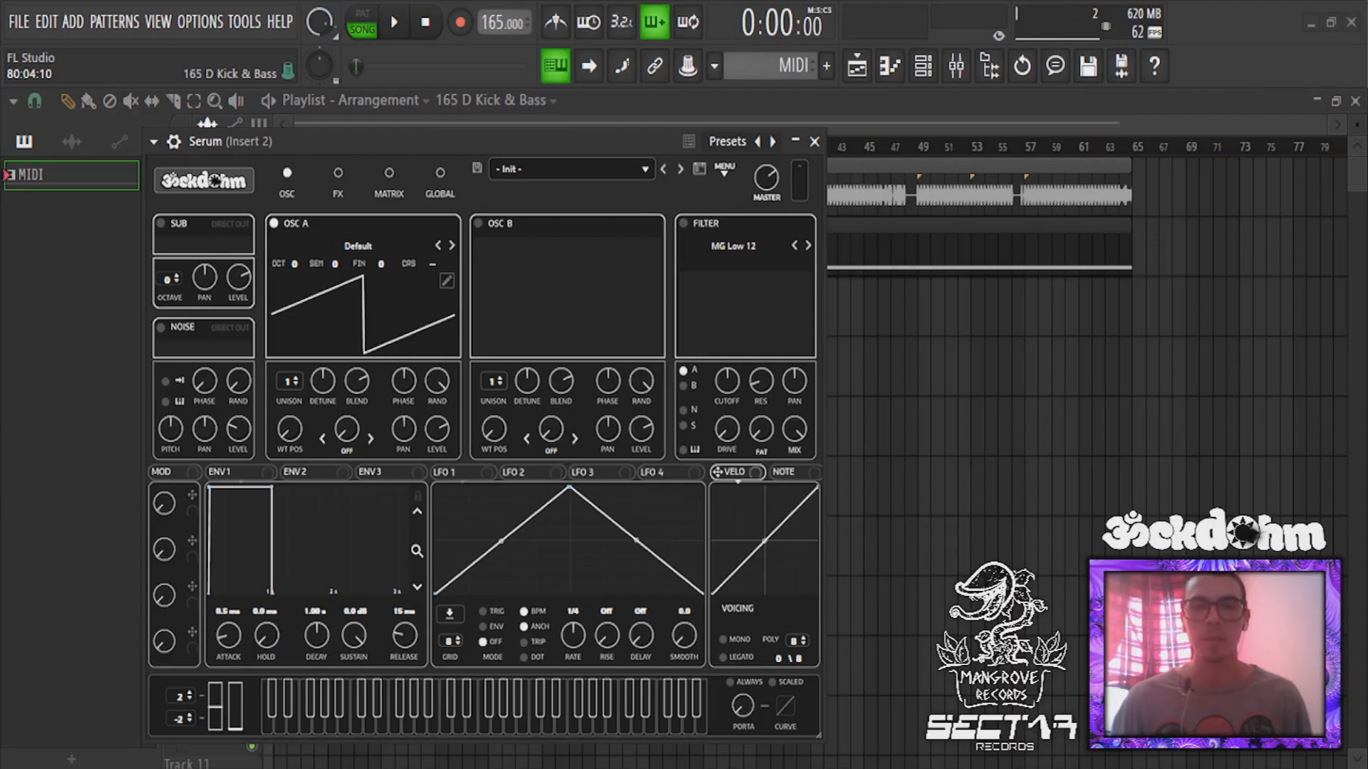
# Initialize the preset, then set oscillator A's unison to 16 voices and its detune to the maximum of 1.00
pyautogui.click(727, 168)
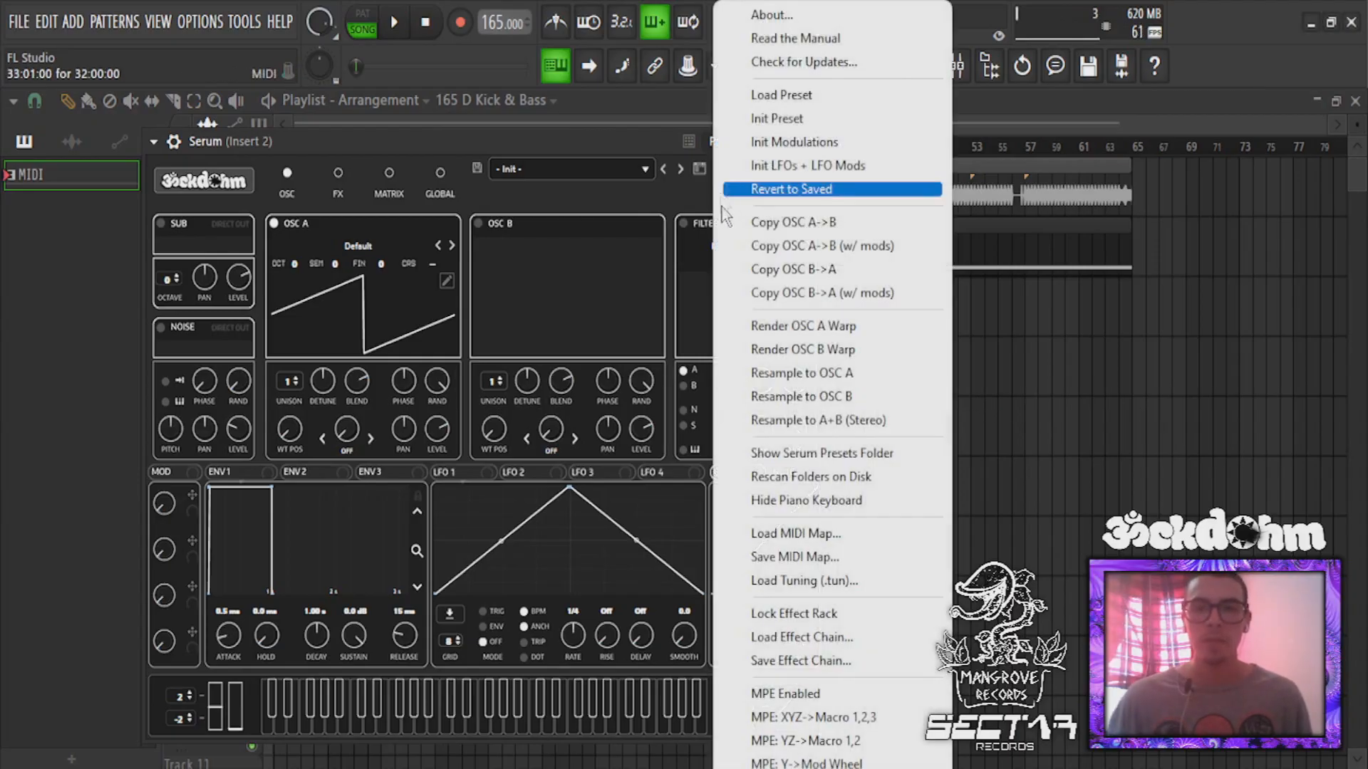
pyautogui.click(773, 119)
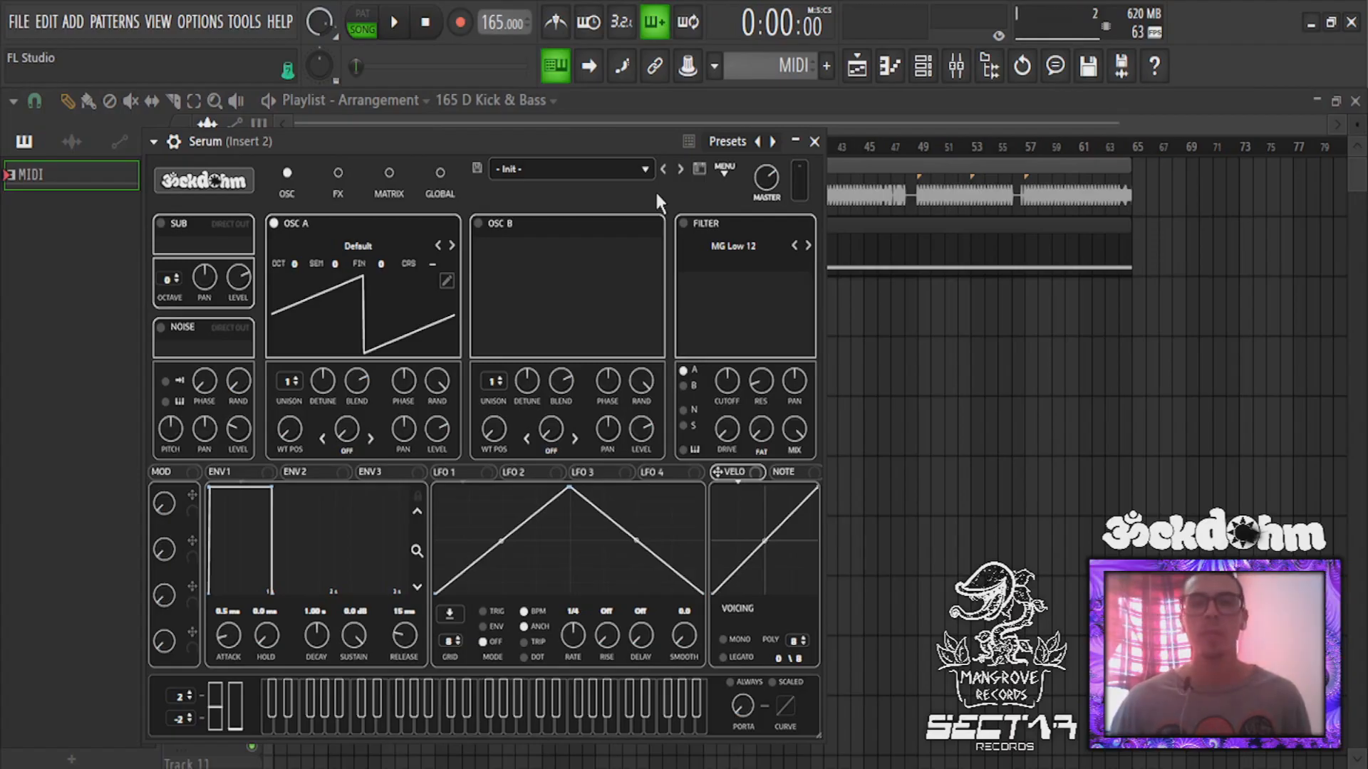
pyautogui.moveTo(292, 376); pyautogui.dragTo(379, 207)
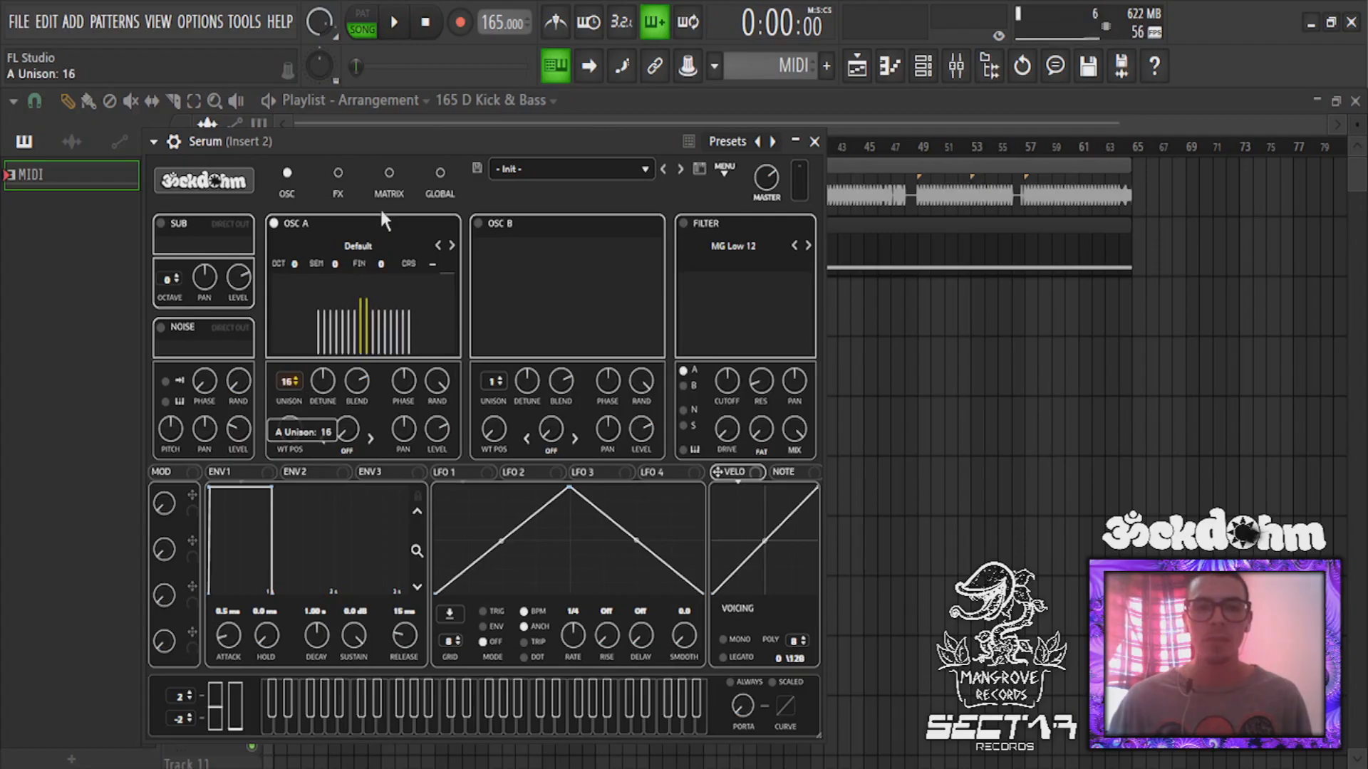
pyautogui.moveTo(326, 389); pyautogui.dragTo(319, 356)
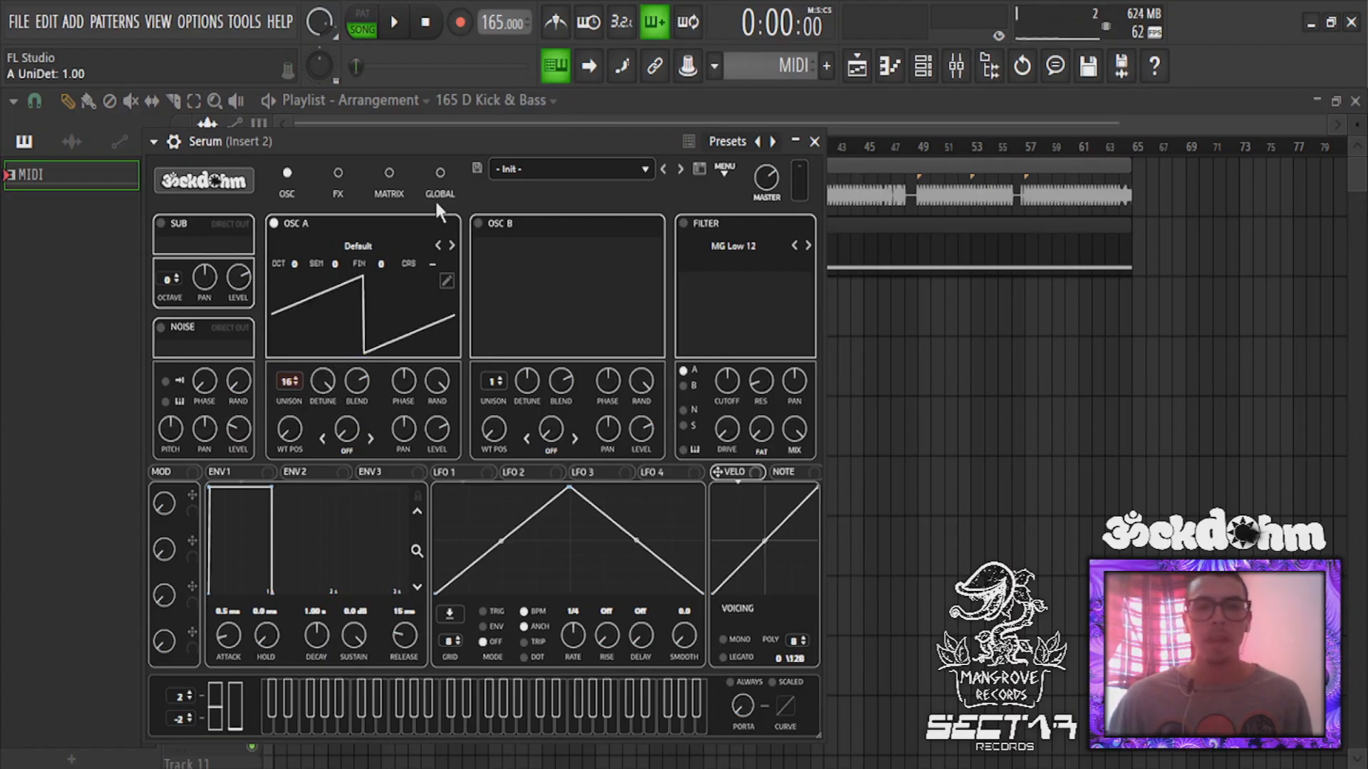
# In the global settings, set oscillator A's unison range to 48 and its unison mode to Random
pyautogui.click(441, 175)
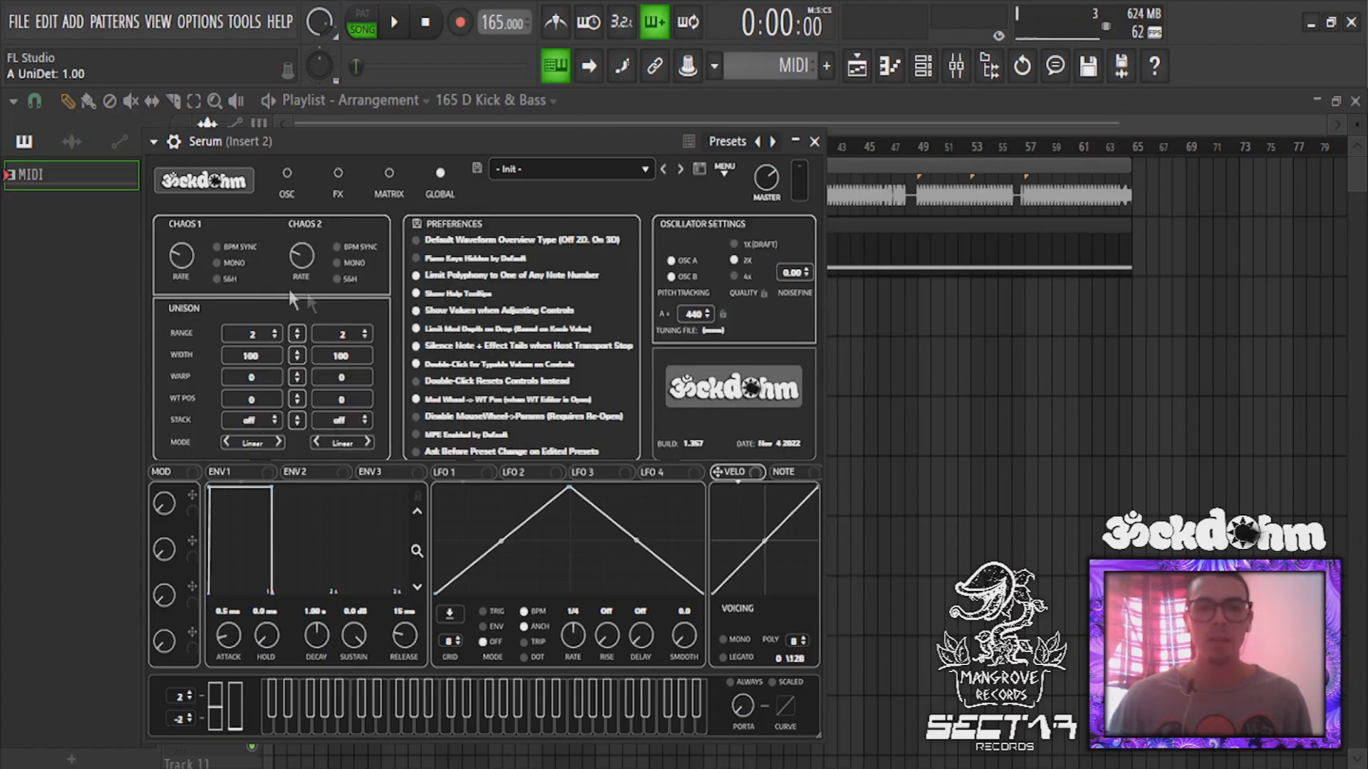
pyautogui.moveTo(269, 333); pyautogui.dragTo(297, 285)
pyautogui.moveTo(317, 231); pyautogui.dragTo(353, 169)
pyautogui.click(246, 440)
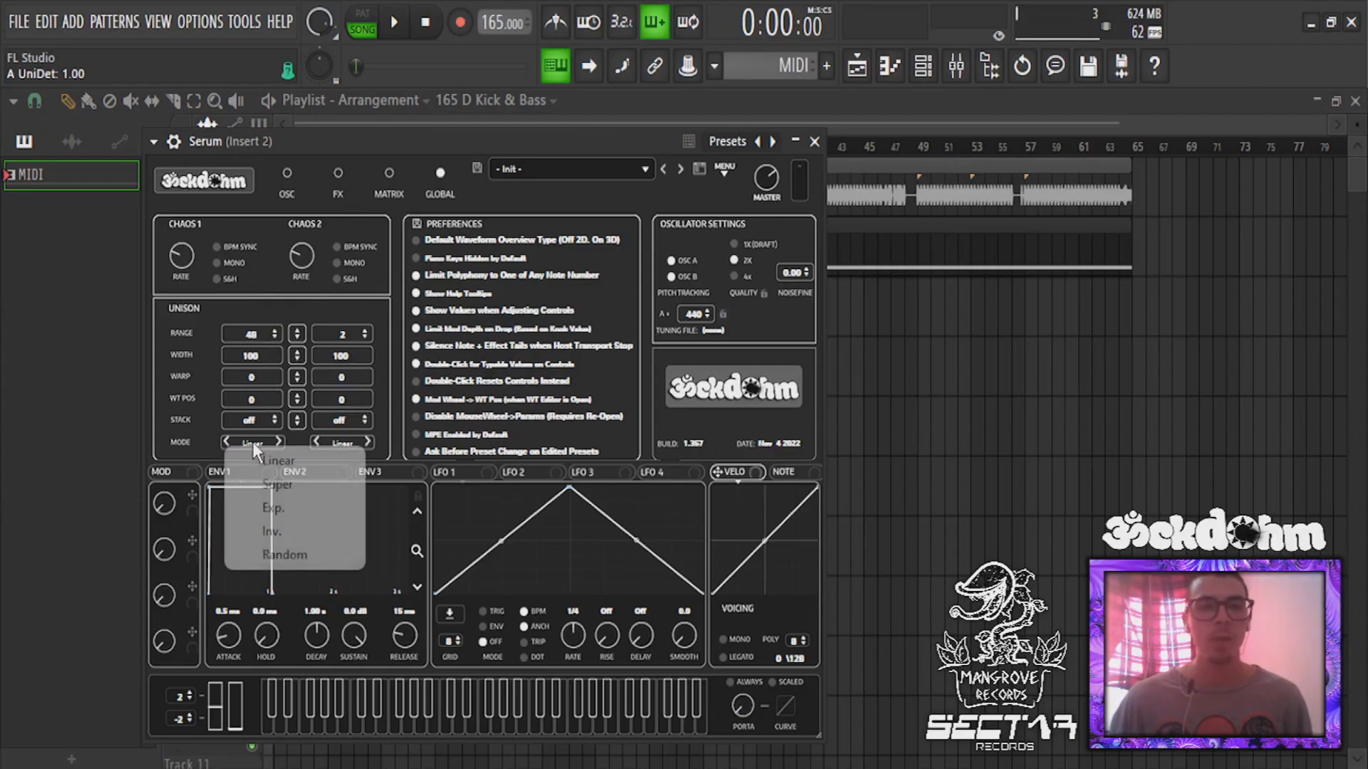
pyautogui.click(270, 553)
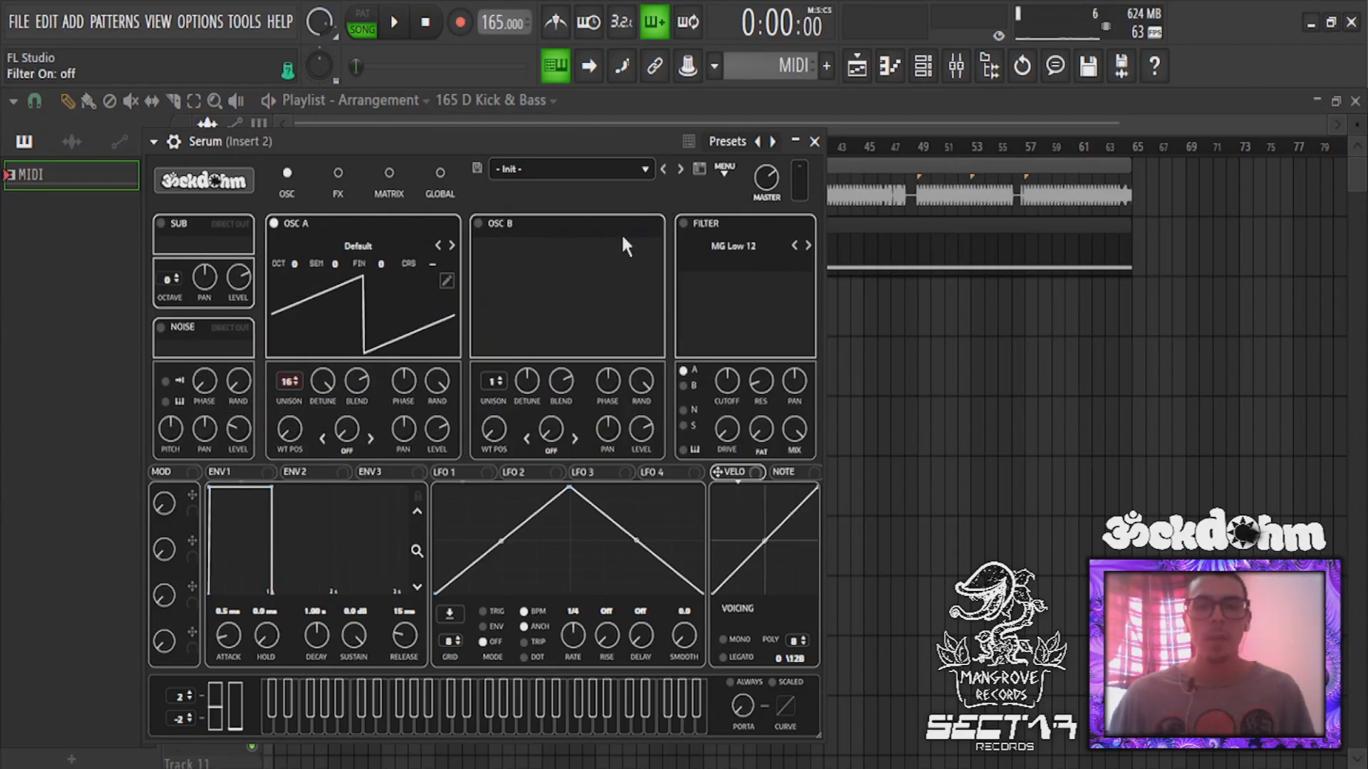
# Enable the filter, set its type to Band 24 and raise the resonance
pyautogui.click(683, 222)
pyautogui.click(730, 245)
pyautogui.moveTo(739, 268)
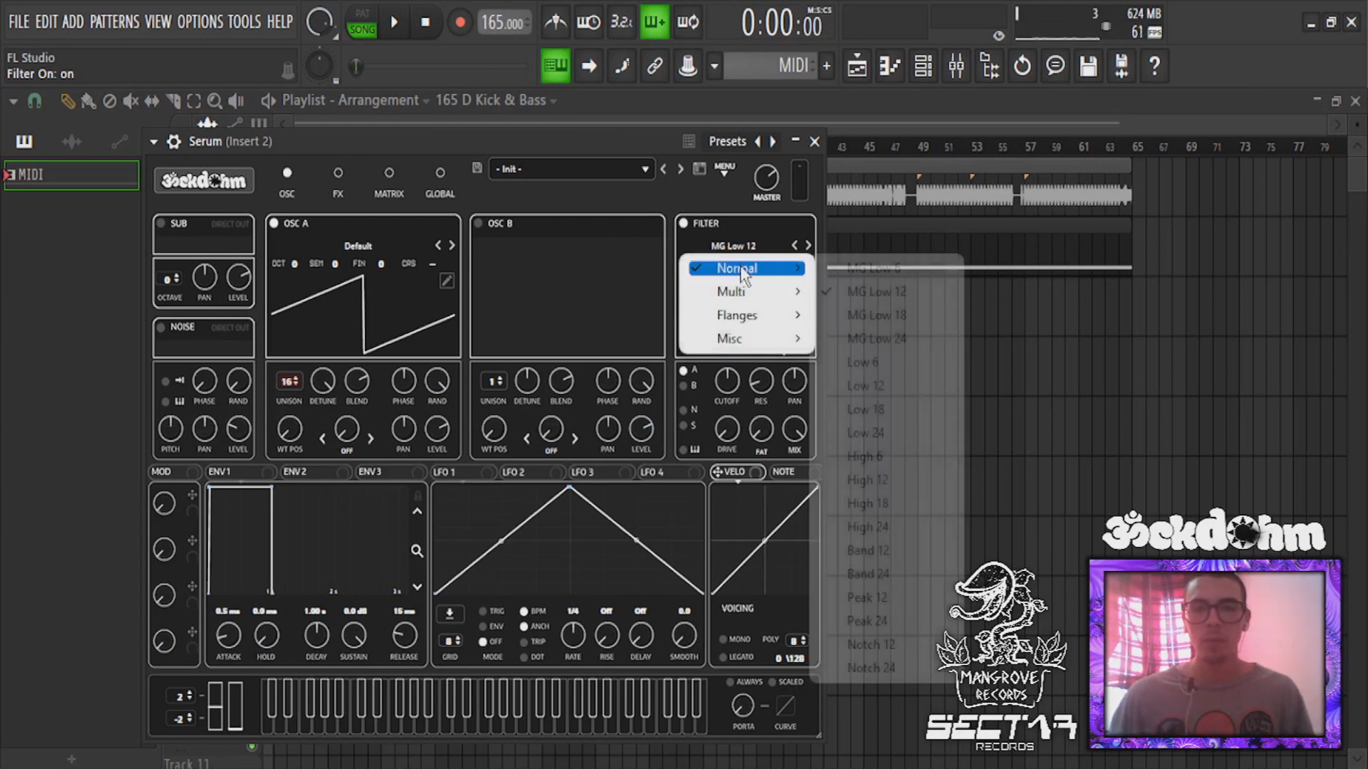
pyautogui.click(871, 567)
pyautogui.moveTo(761, 381); pyautogui.dragTo(775, 334)
# Lower the filter cutoff to just below 63 Hz and assign LFO 1 to modulate it upward, checking with a test note
pyautogui.moveTo(730, 440); pyautogui.dragTo(670, 387)
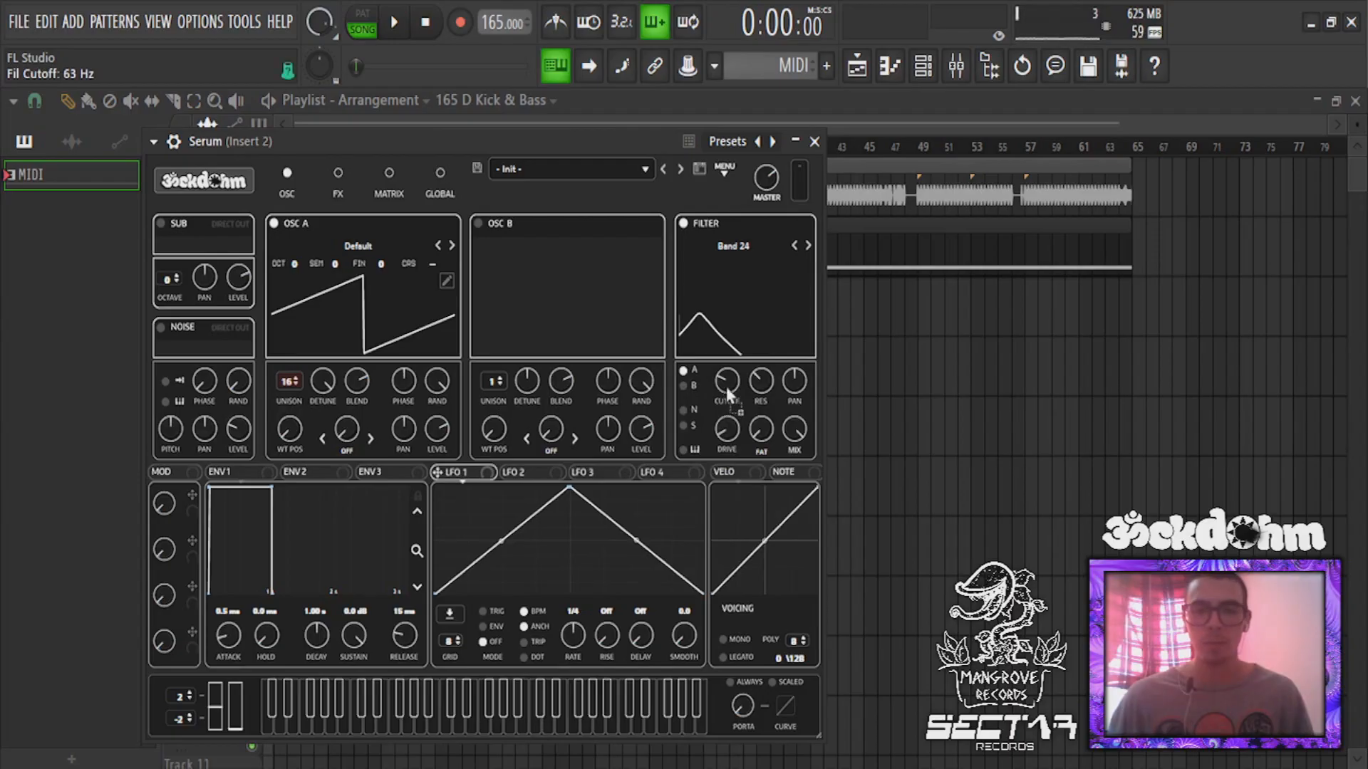
pyautogui.moveTo(724, 382); pyautogui.dragTo(718, 386)
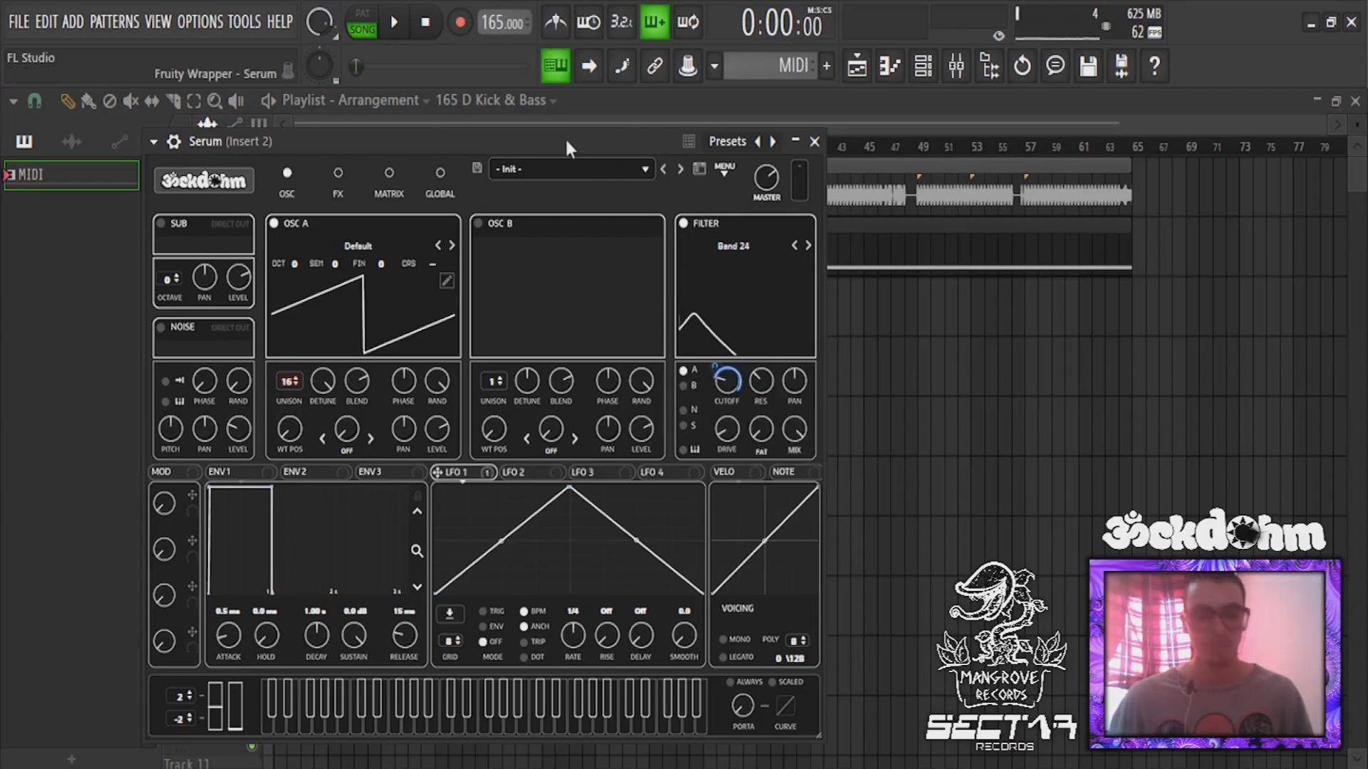
pyautogui.press('c')
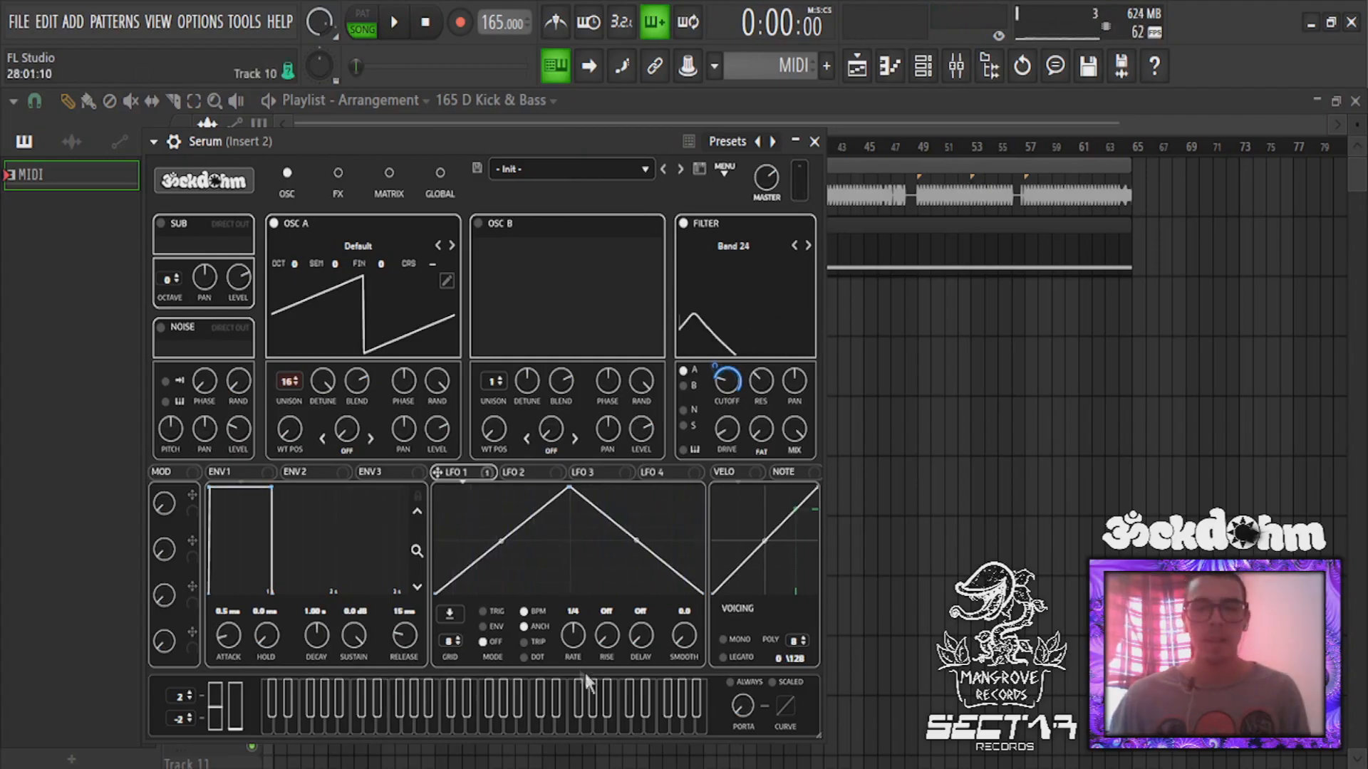
# Turn off tempo sync for LFO 1 and set its rate to 0.1 Hz while auditioning a note
pyautogui.click(528, 613)
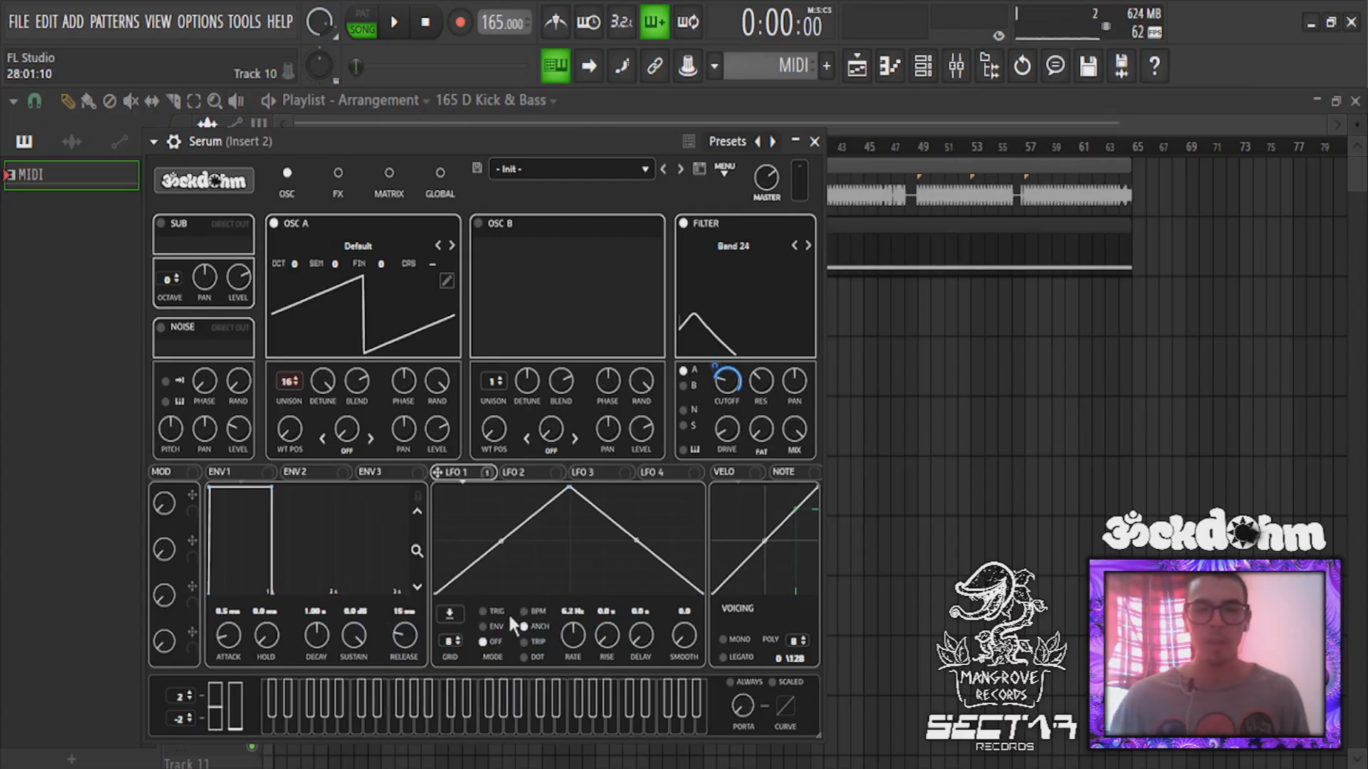
pyautogui.moveTo(575, 640); pyautogui.dragTo(526, 654)
pyautogui.press('c')
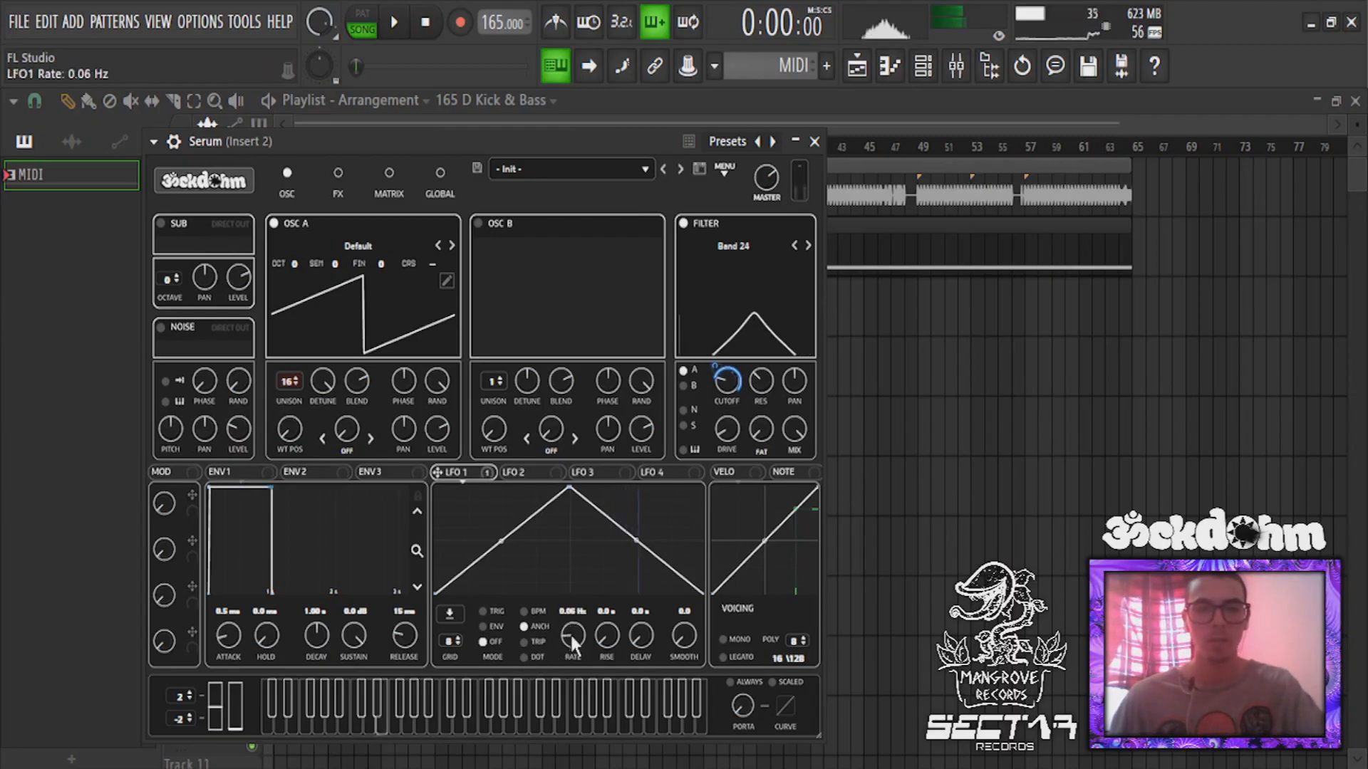
pyautogui.moveTo(578, 637); pyautogui.dragTo(579, 635)
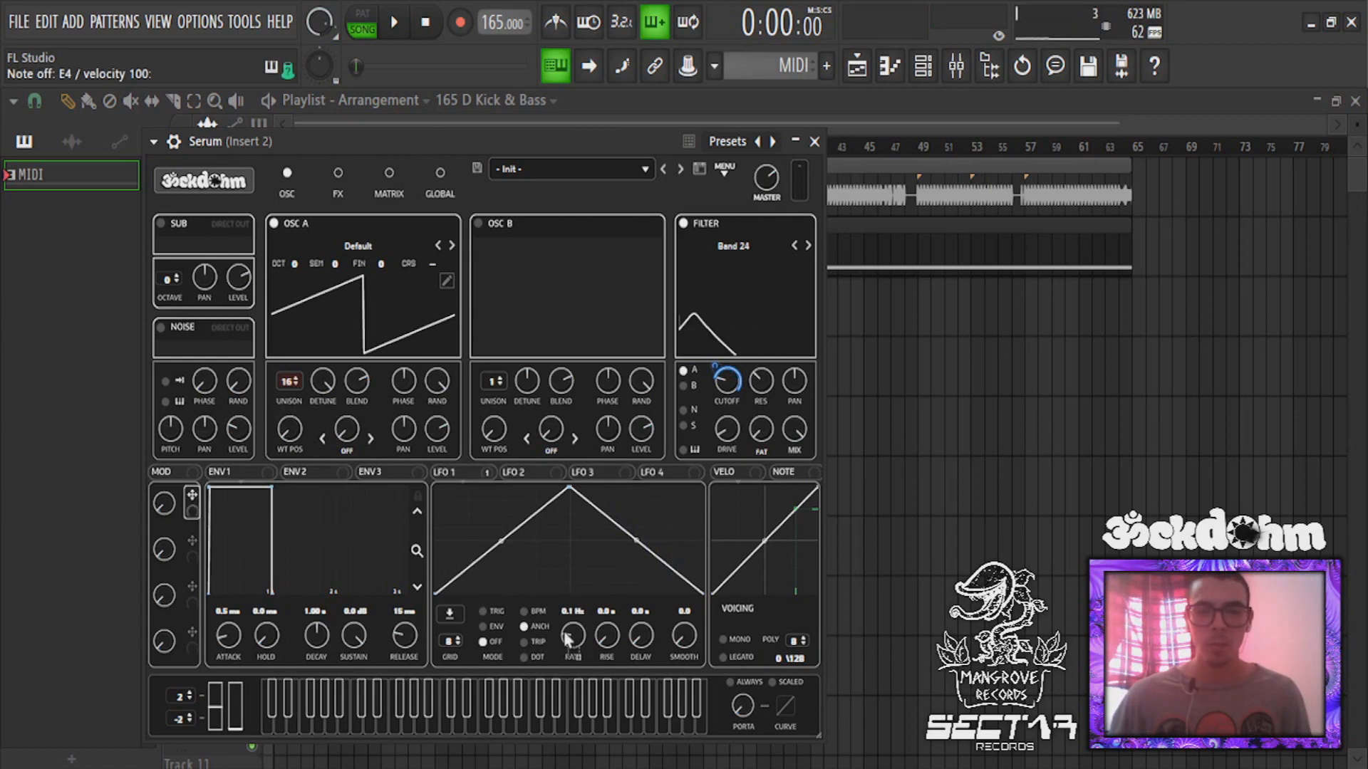
# Assign Macro 1 to LFO 1's rate, adjust the modulation amount by ear and return Macro 1 to 0%
pyautogui.moveTo(568, 633); pyautogui.dragTo(560, 619)
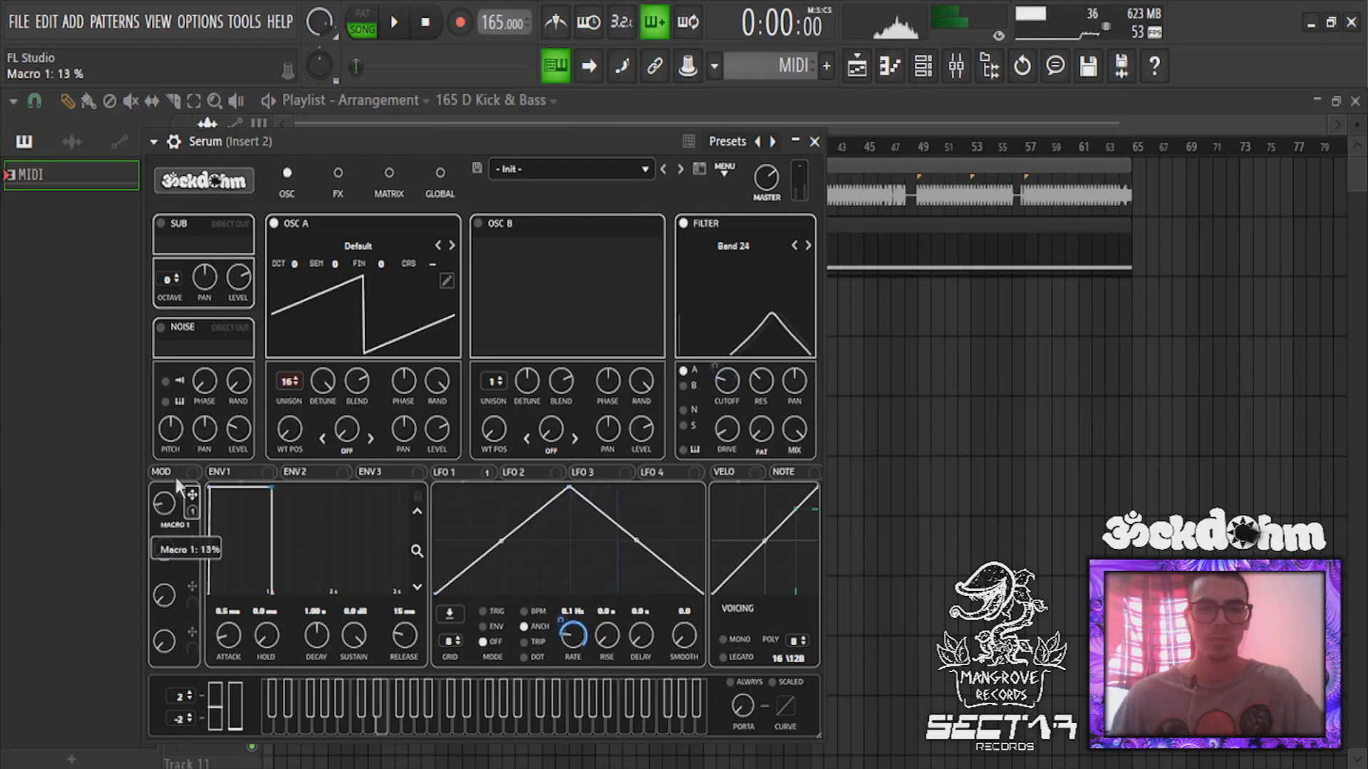
pyautogui.moveTo(203, 425); pyautogui.dragTo(258, 355)
pyautogui.moveTo(555, 618); pyautogui.dragTo(536, 624)
pyautogui.moveTo(160, 502); pyautogui.dragTo(93, 688)
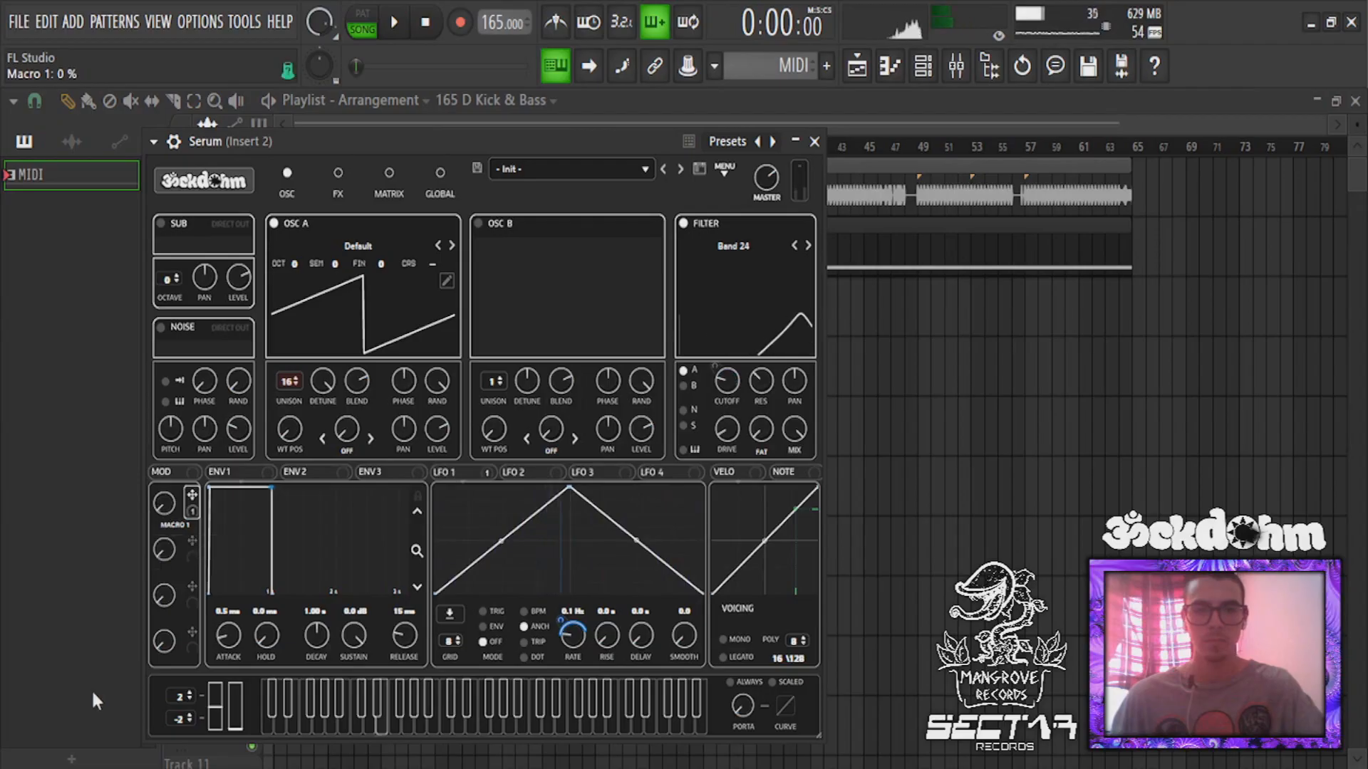
# Assign LFO 2 to oscillator A's coarse pitch and set the amount to 51 in the modulation matrix
pyautogui.click(526, 472)
pyautogui.moveTo(599, 539); pyautogui.dragTo(438, 265)
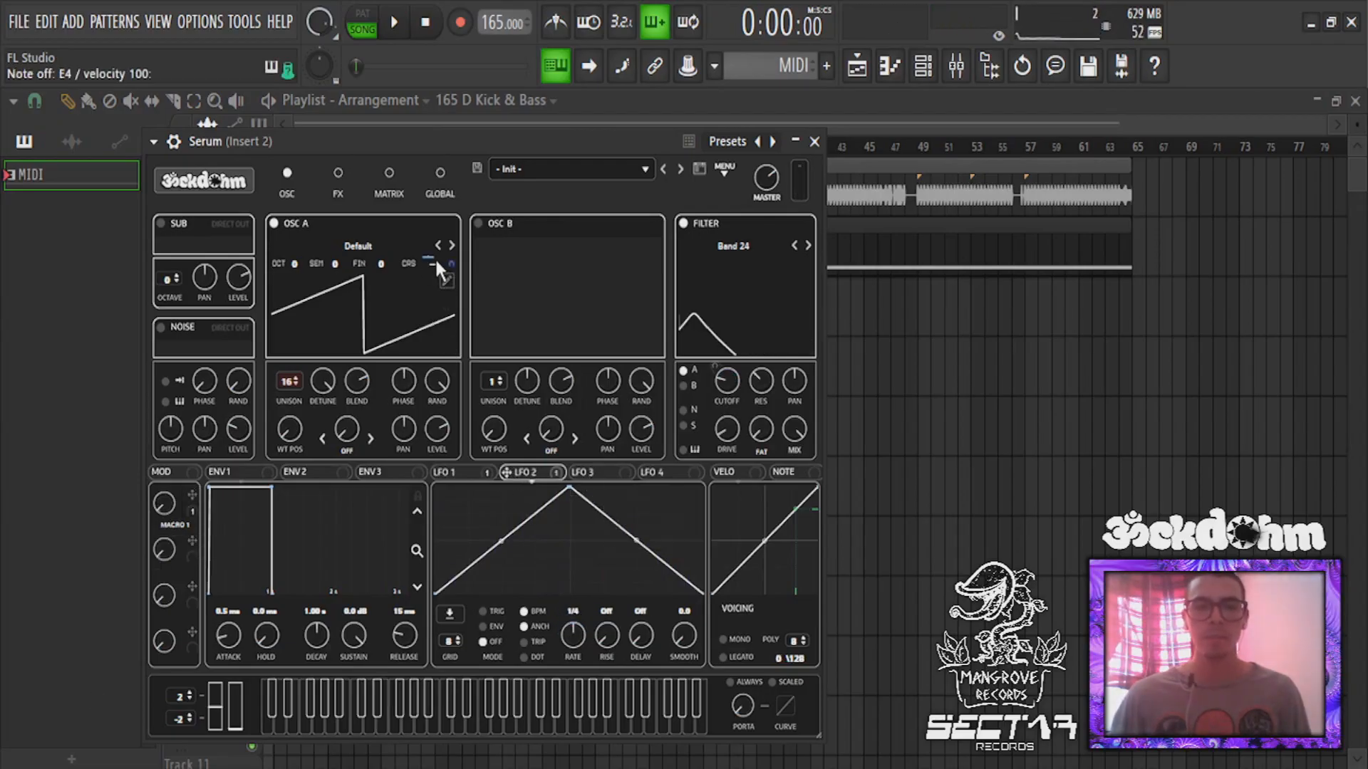
pyautogui.click(389, 174)
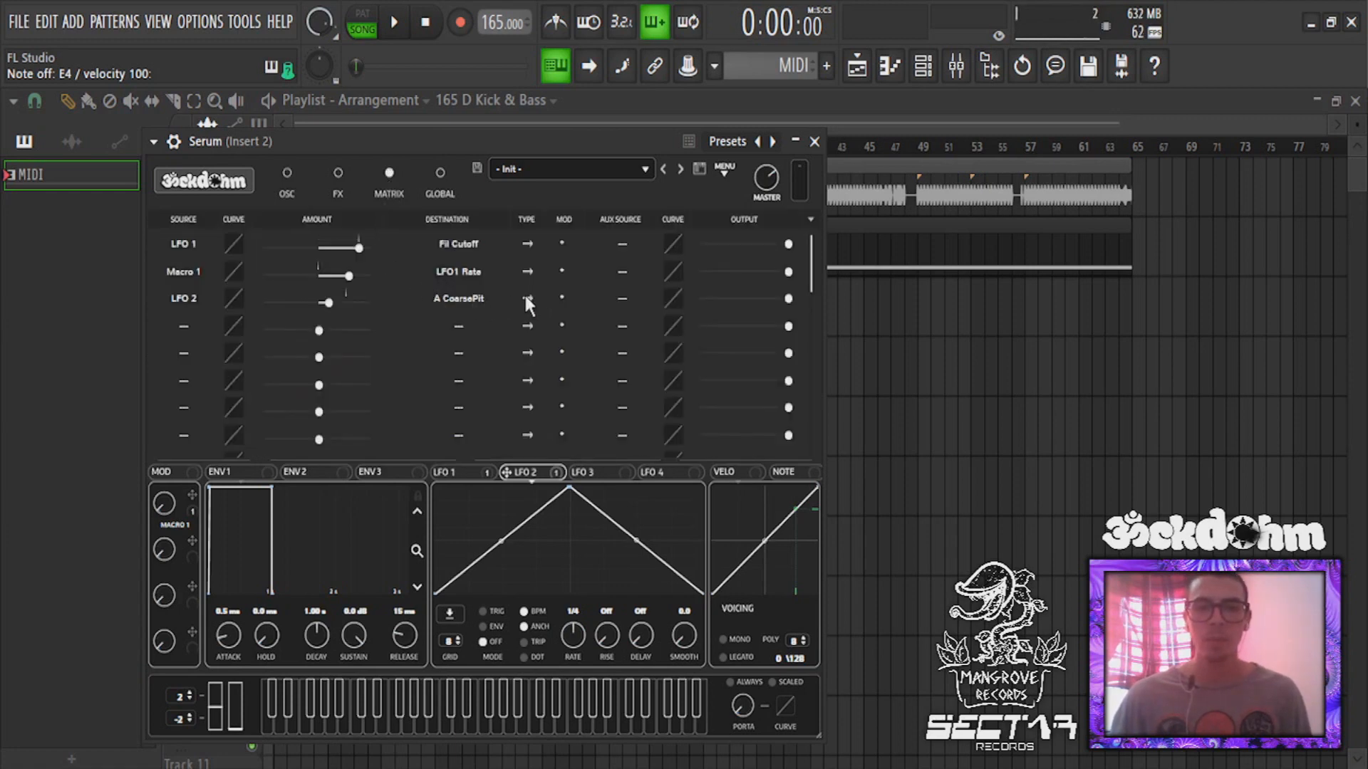
pyautogui.moveTo(328, 305); pyautogui.dragTo(344, 305)
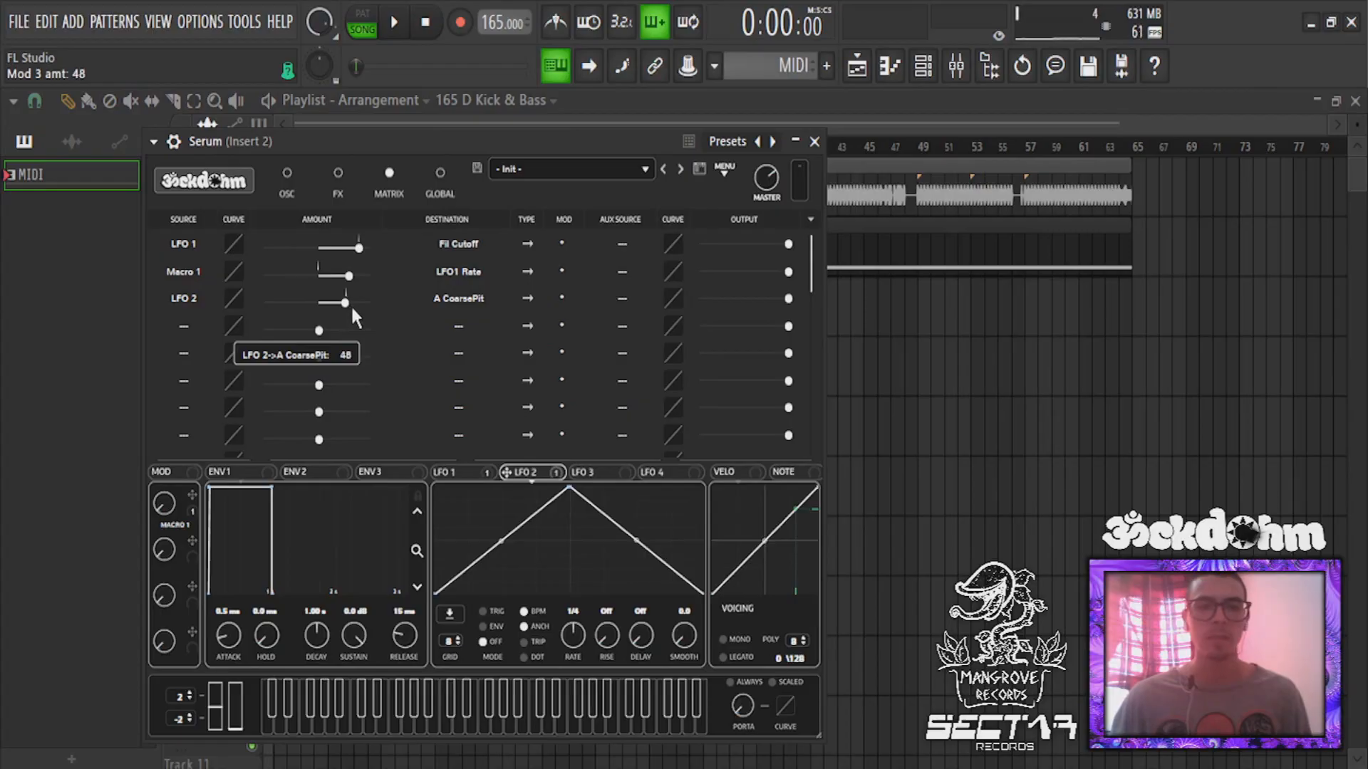
pyautogui.moveTo(353, 306); pyautogui.dragTo(355, 305)
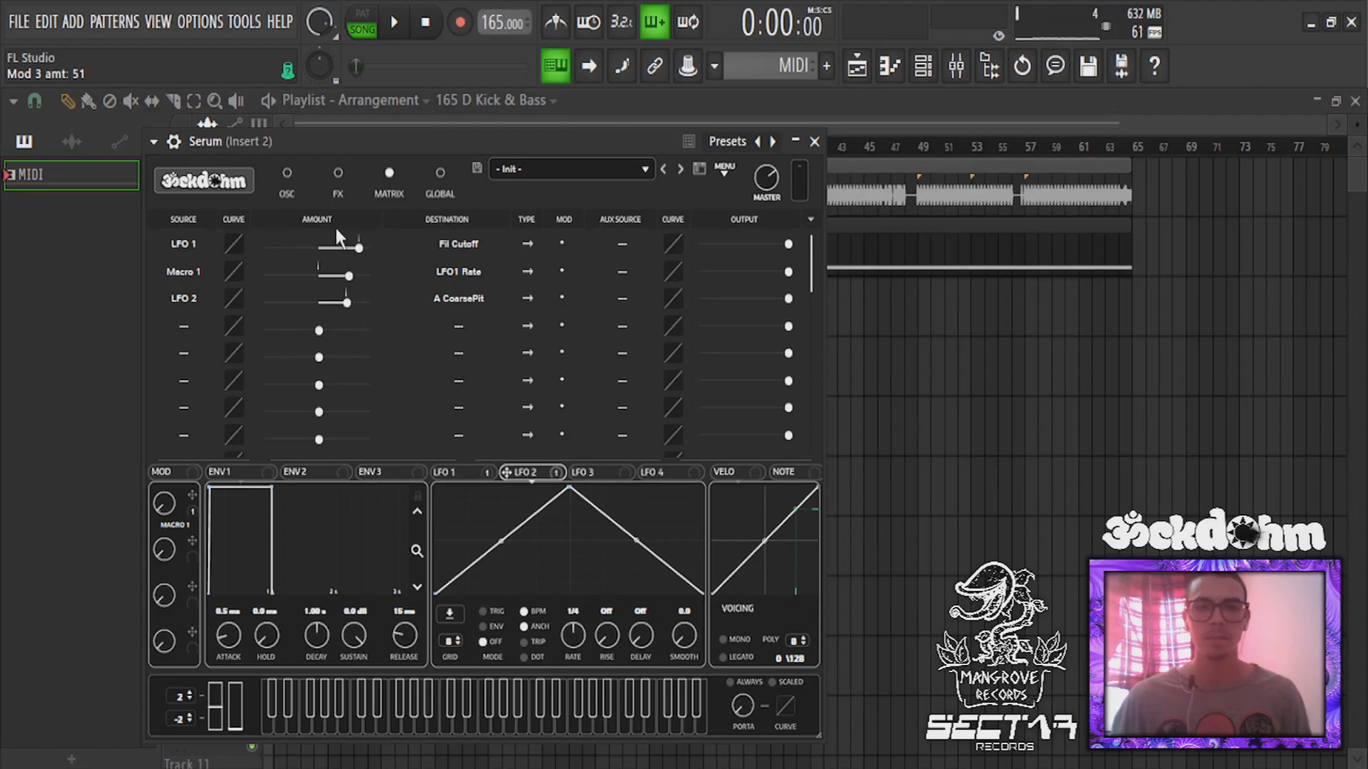
# Turn off tempo sync for LFO 2, set its rate to 0.02 Hz and audition the sound
pyautogui.click(287, 173)
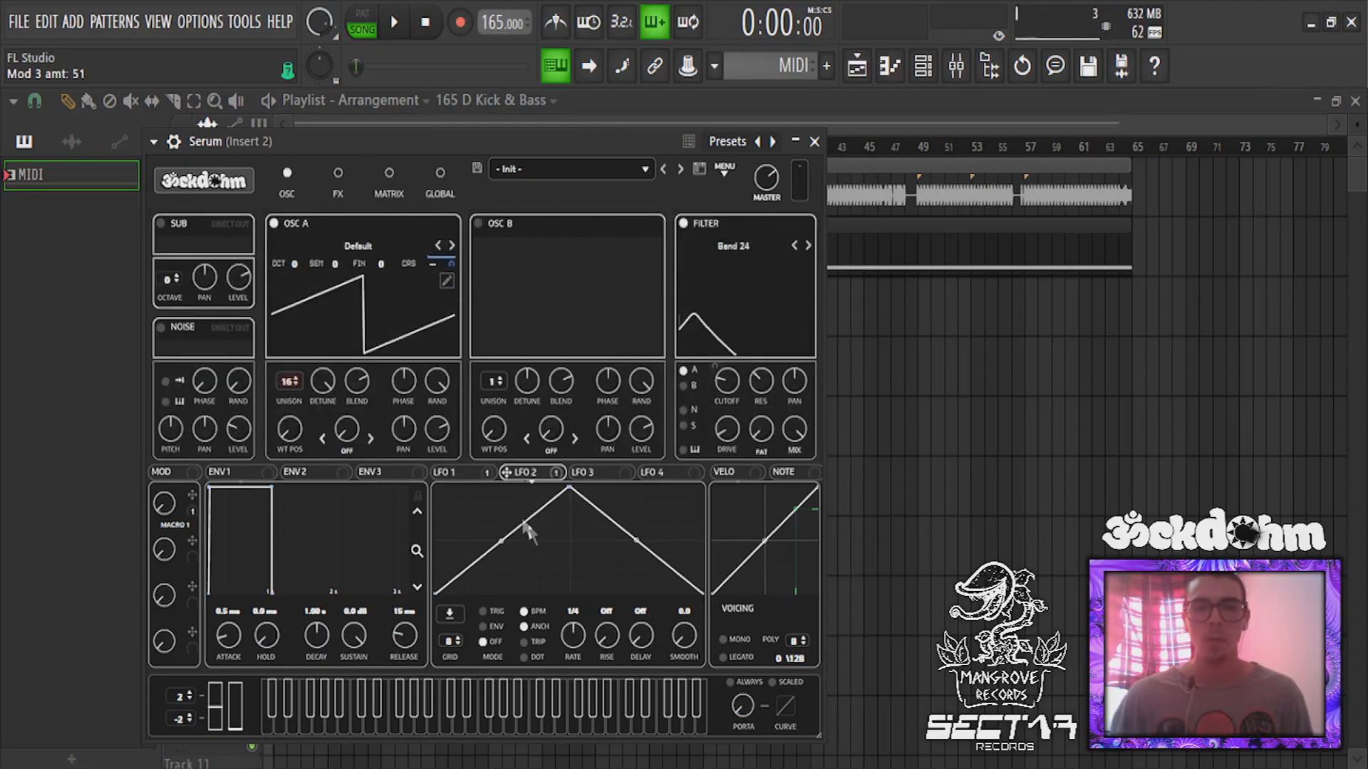
pyautogui.click(526, 614)
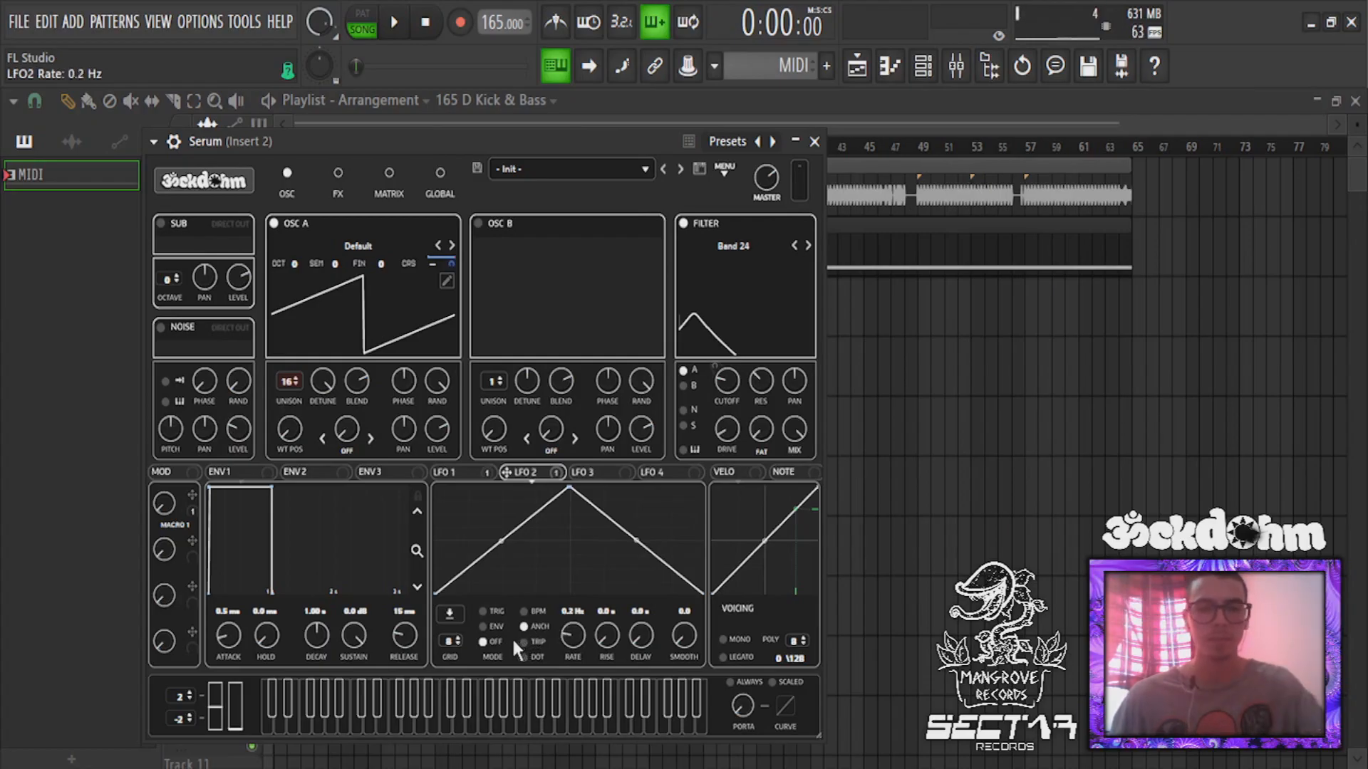
pyautogui.moveTo(511, 640); pyautogui.dragTo(505, 640)
pyautogui.press('c')
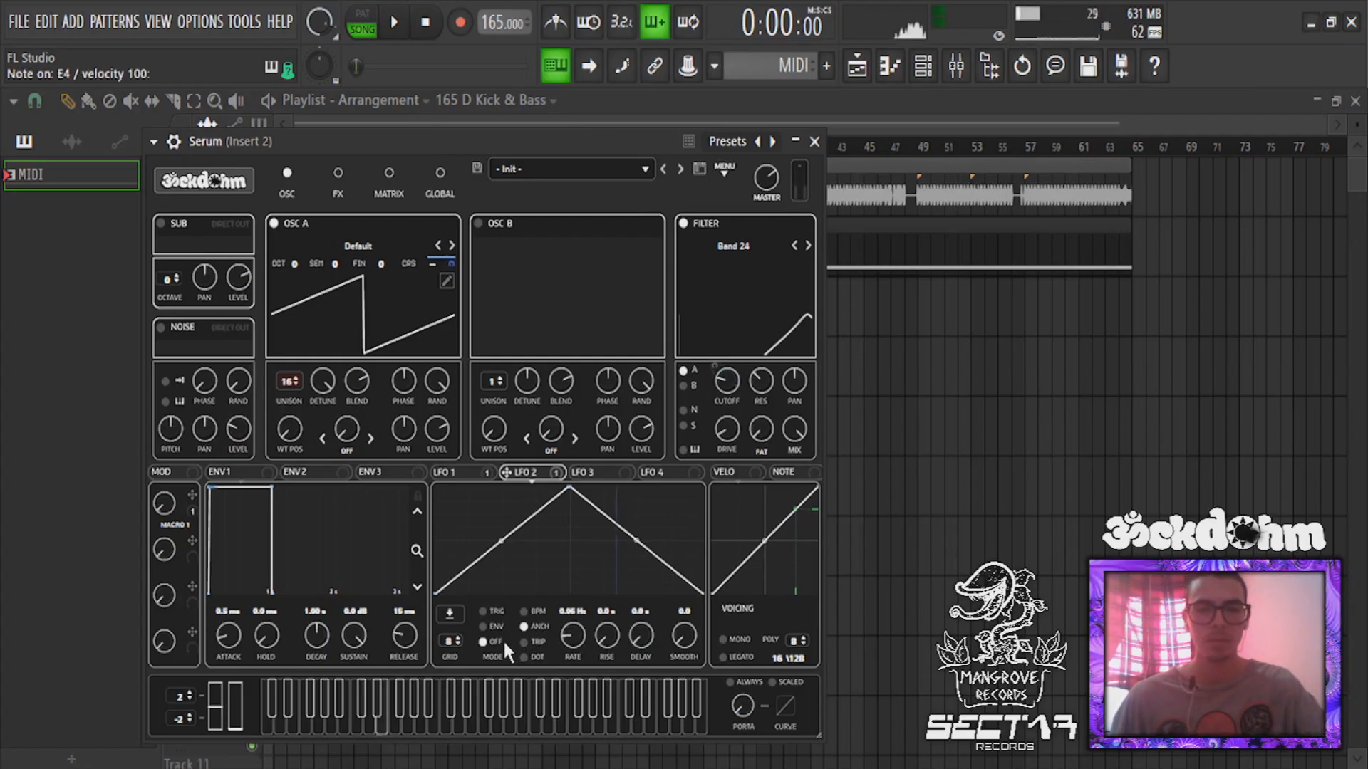
pyautogui.moveTo(570, 636); pyautogui.dragTo(561, 632)
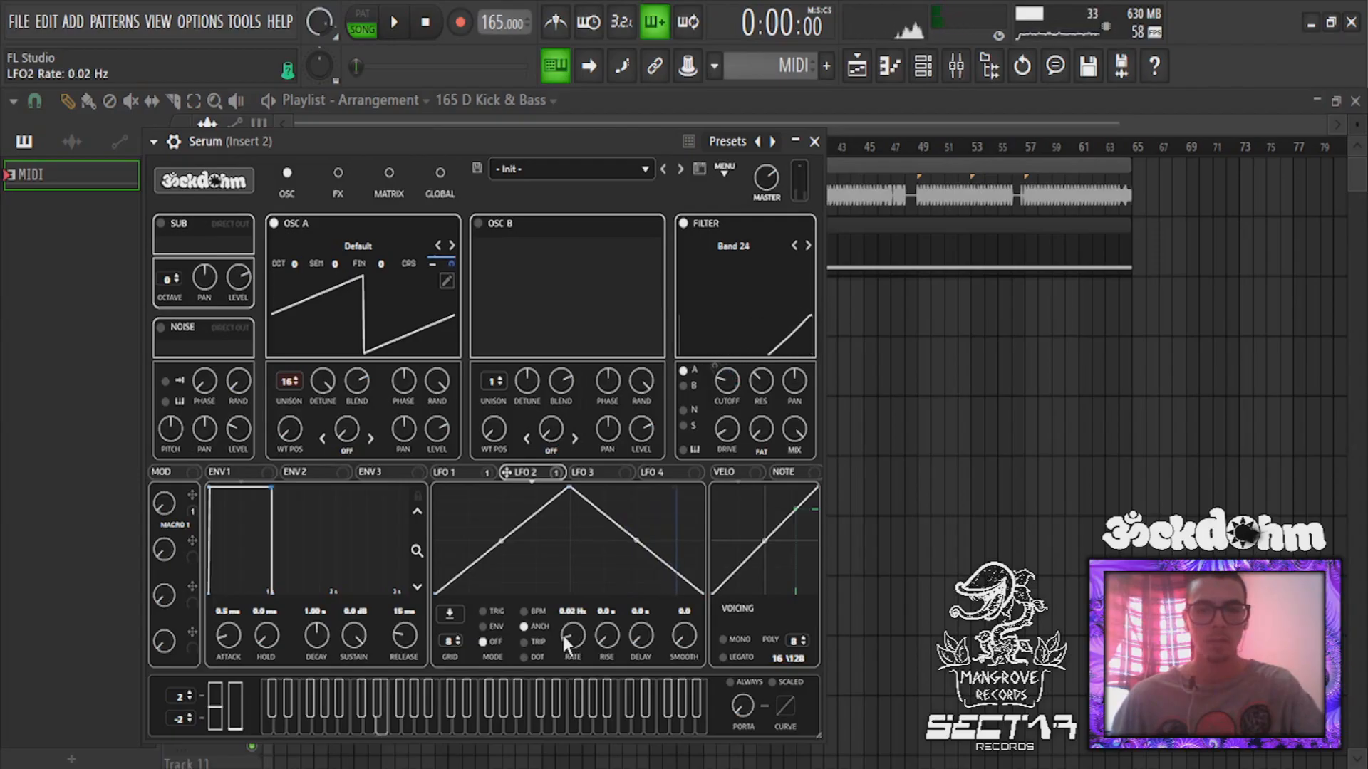
pyautogui.moveTo(183, 461); pyautogui.dragTo(228, 550)
pyautogui.moveTo(181, 423); pyautogui.dragTo(251, 620)
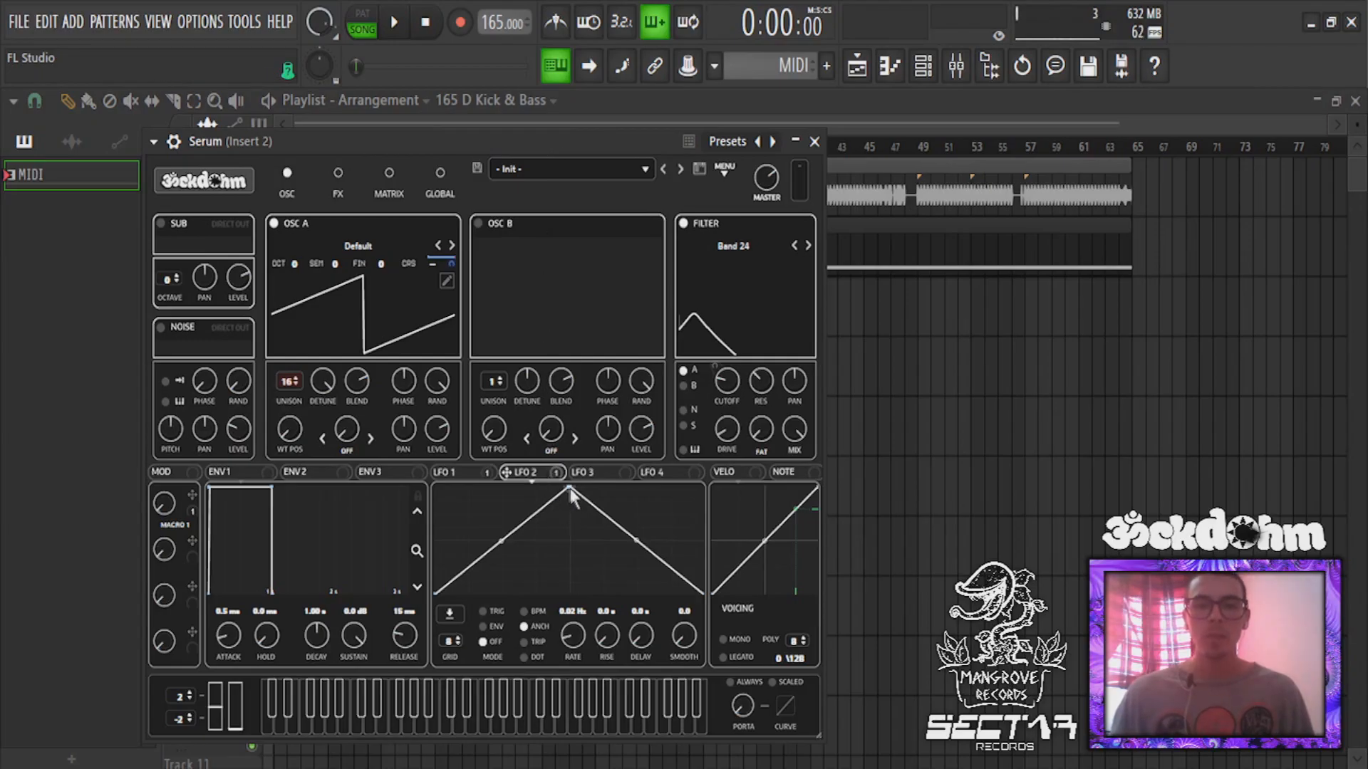
# Assign Macro 2 to modulate the horizontal position of LFO 1's peak point through LFO Bus 1
pyautogui.click(484, 471)
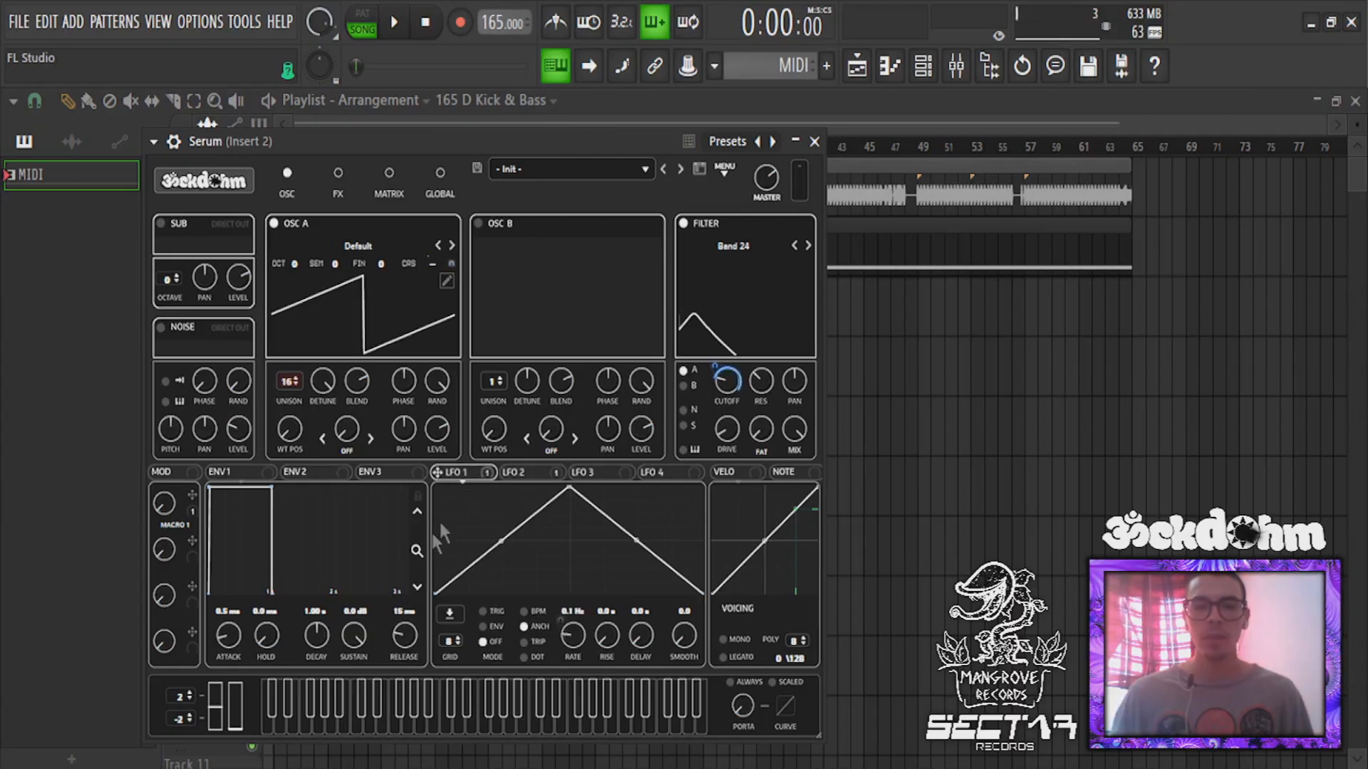
pyautogui.rightClick(570, 490)
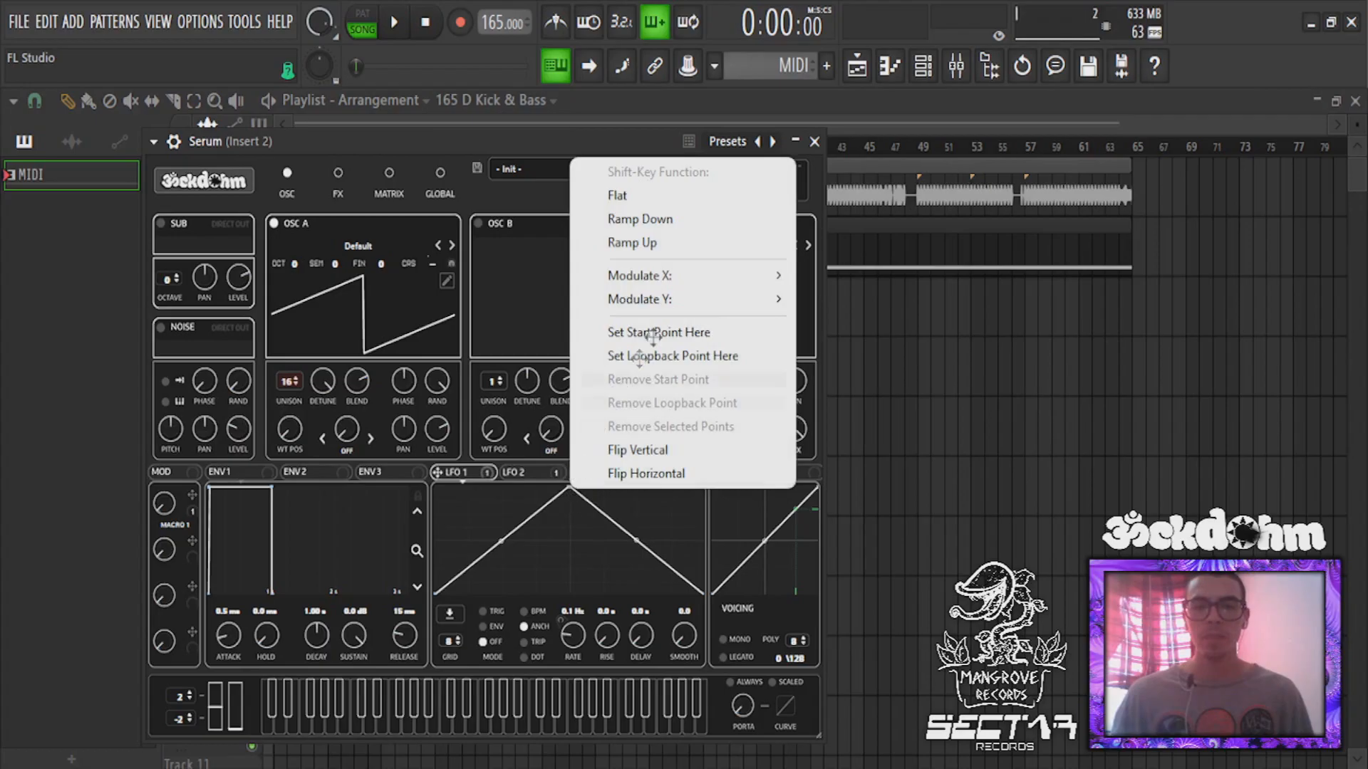
pyautogui.moveTo(696, 278)
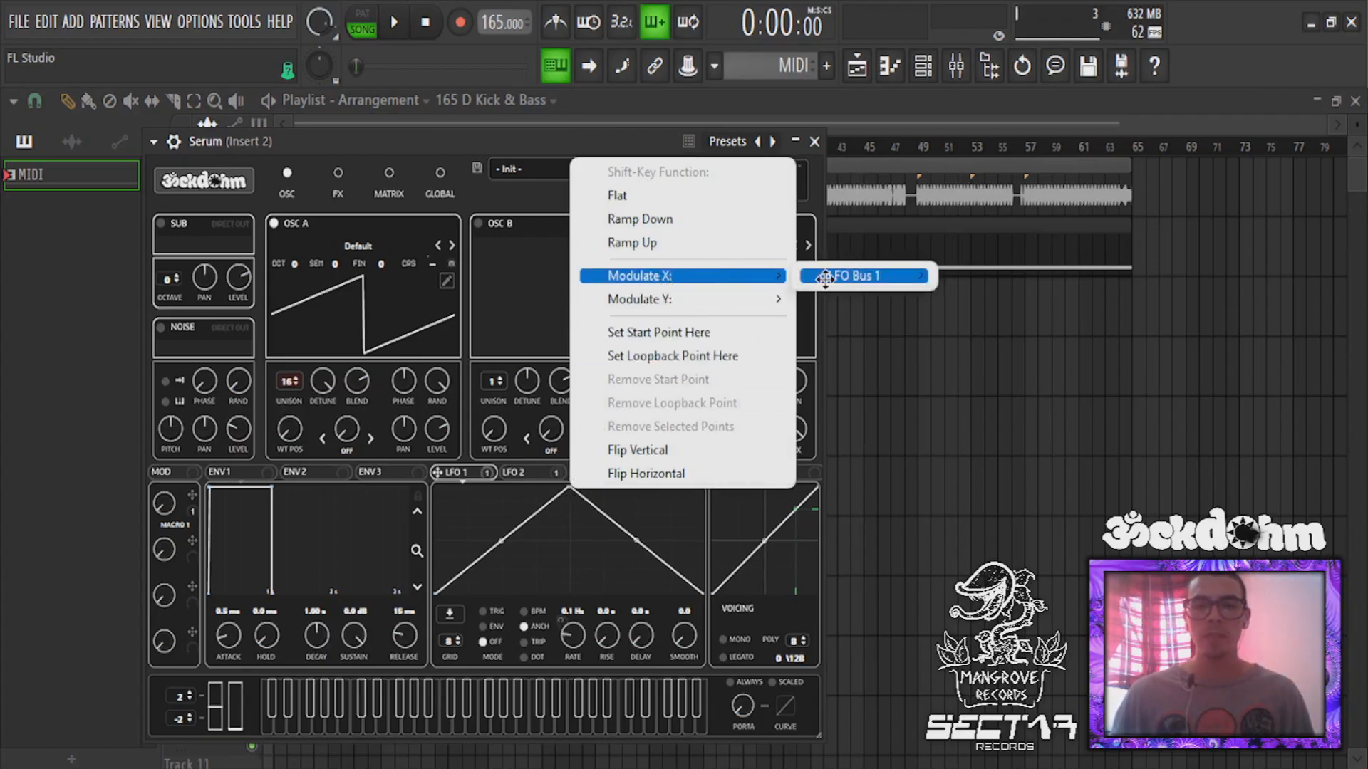
pyautogui.moveTo(812, 277)
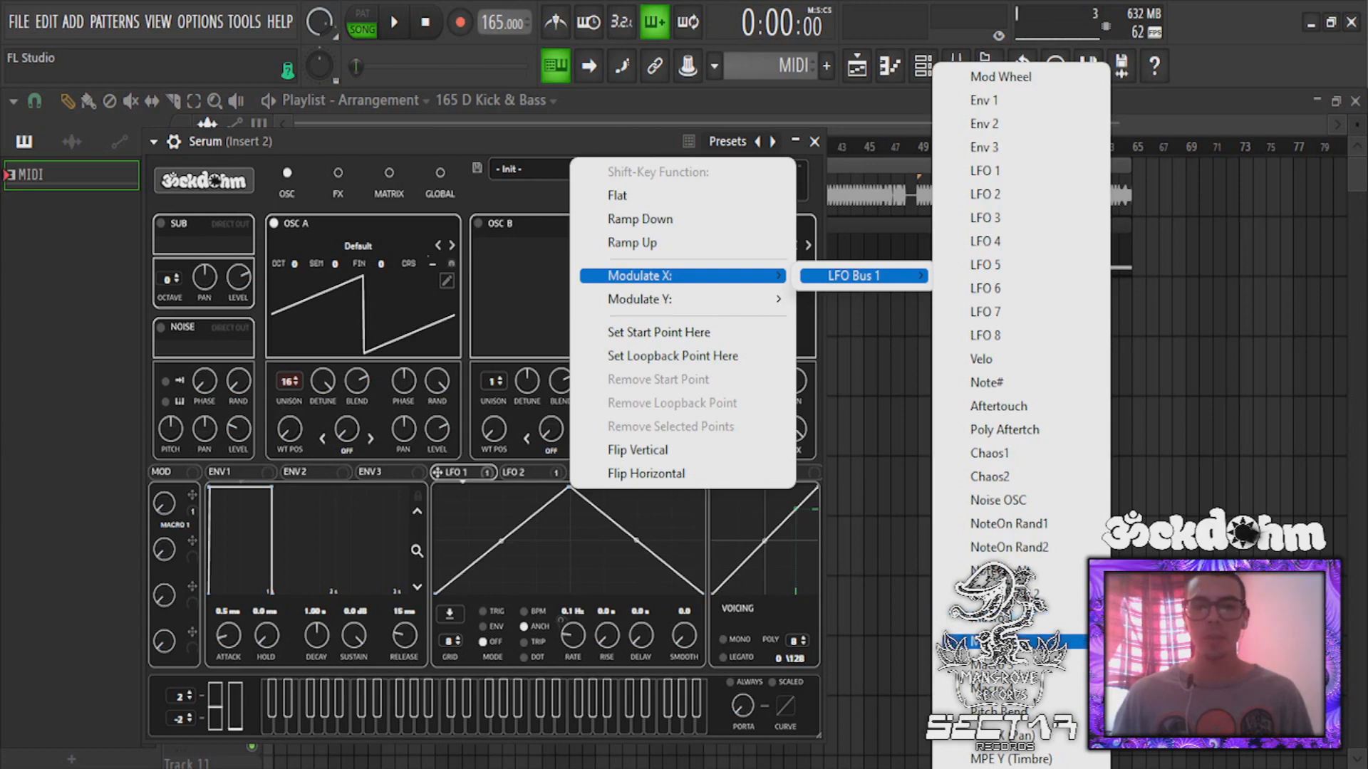
pyautogui.click(1004, 641)
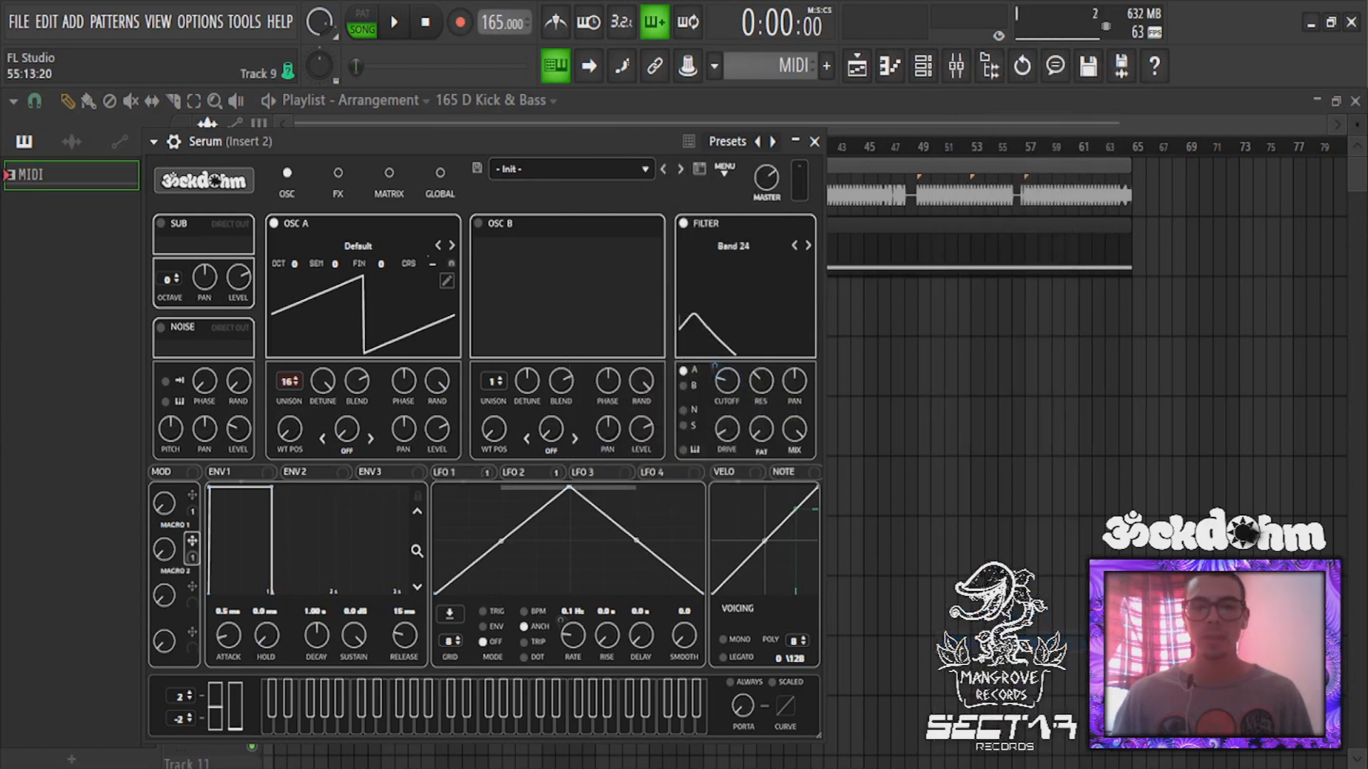
# Assign Macro 3 to modulate the horizontal position of LFO 2's peak point through LFO Bus 2
pyautogui.click(520, 474)
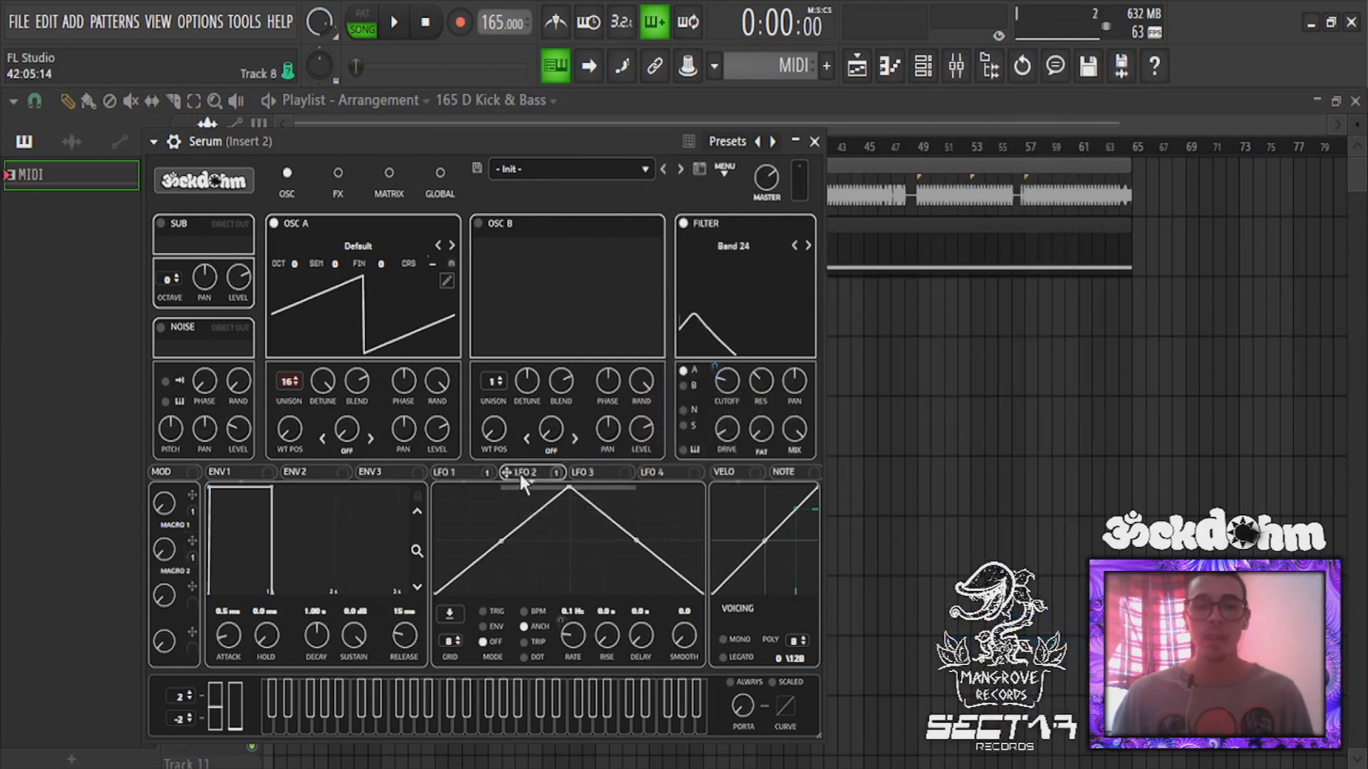
pyautogui.rightClick(568, 489)
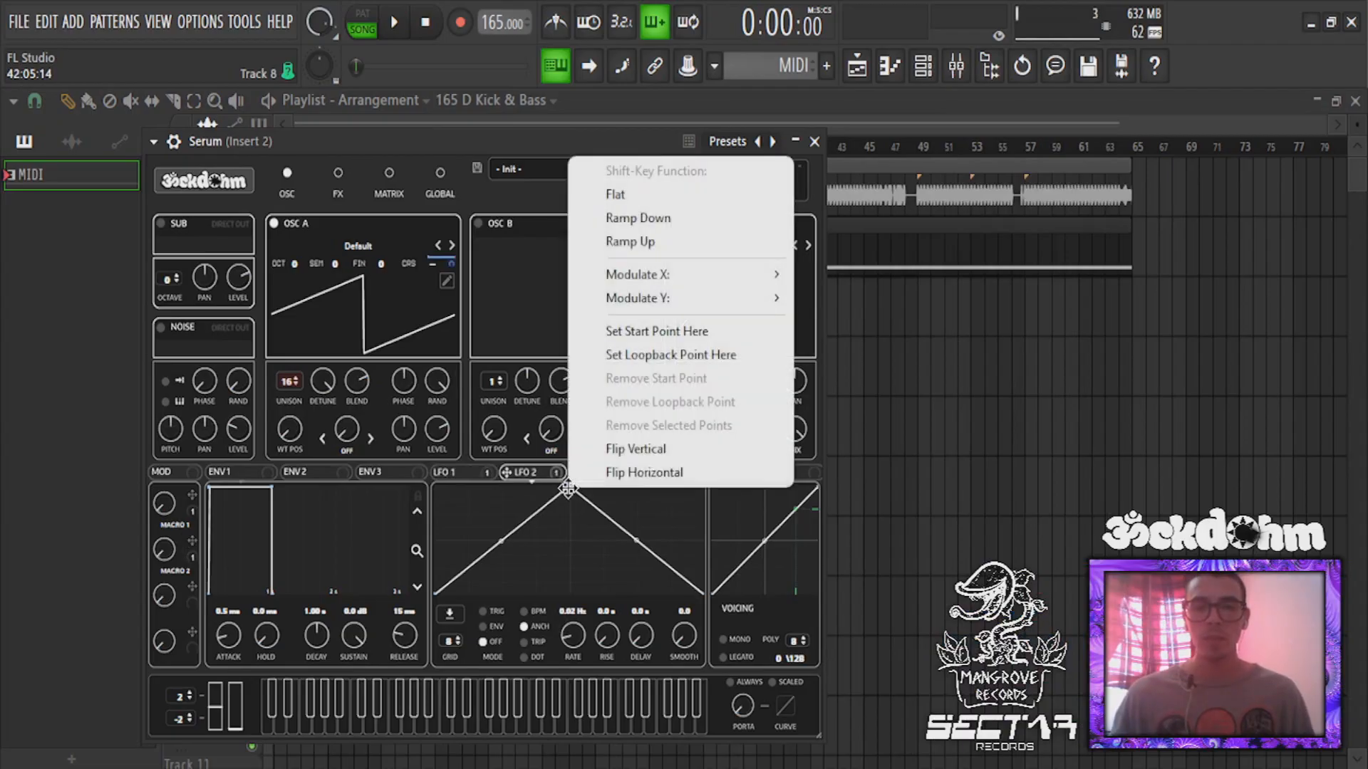
pyautogui.moveTo(619, 274)
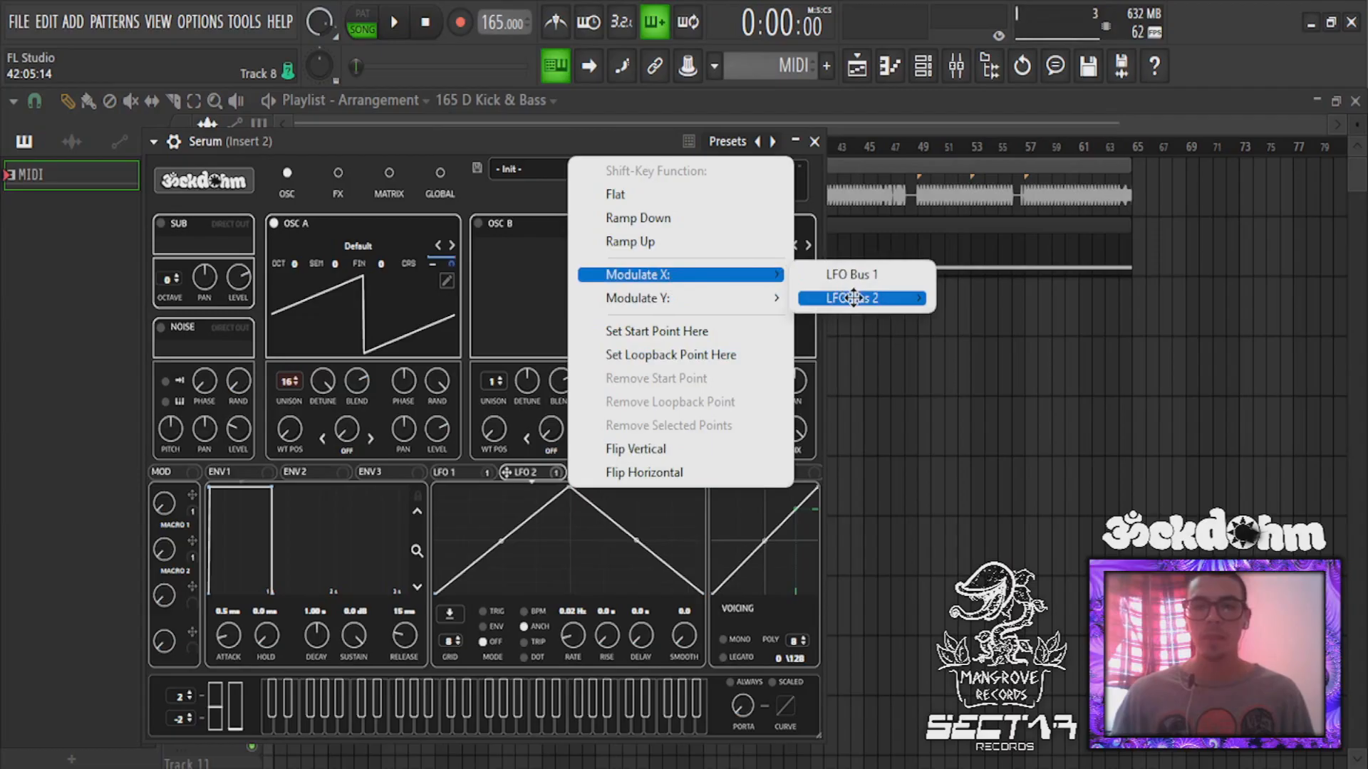
pyautogui.moveTo(854, 298)
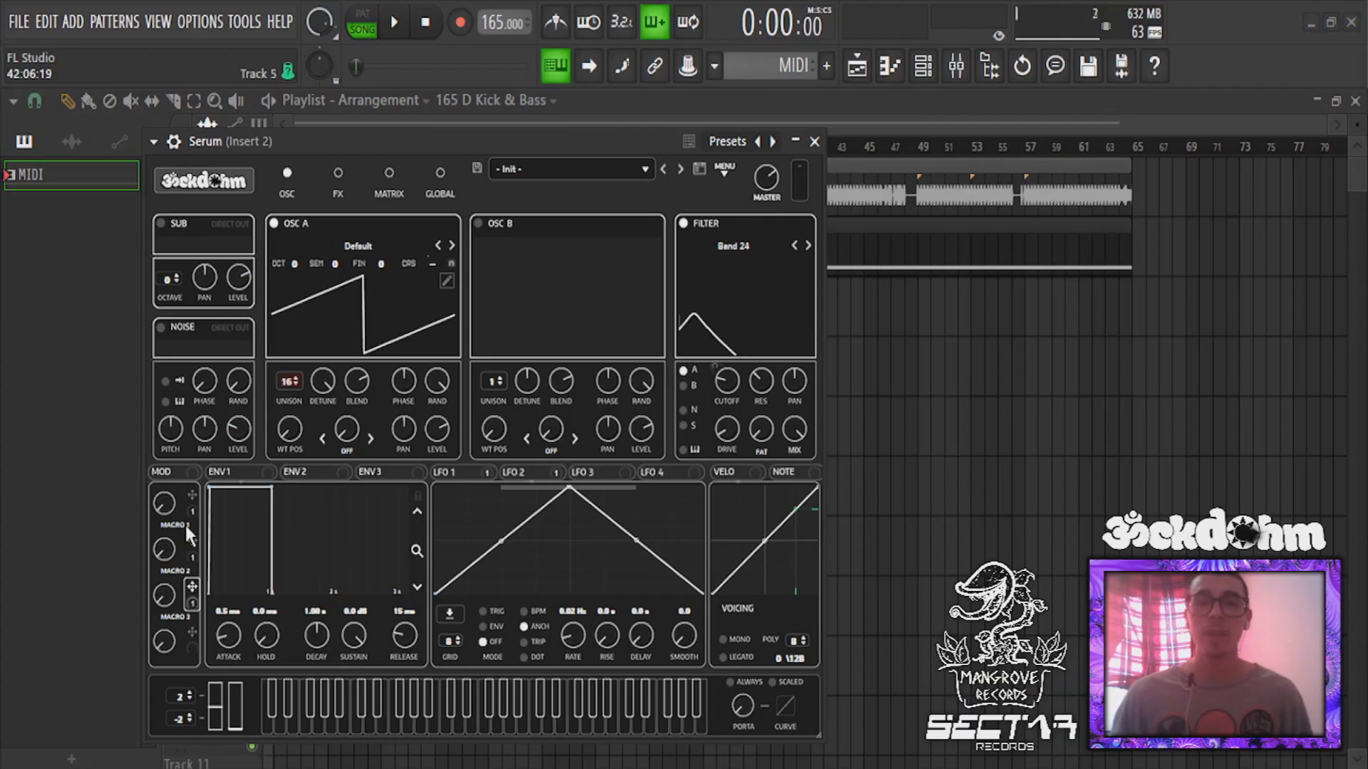
# Rename Macro 1 as LFO Rate, Macro 2 as LFO Shape and Macro 3 as Down / Up
pyautogui.doubleClick(185, 526)
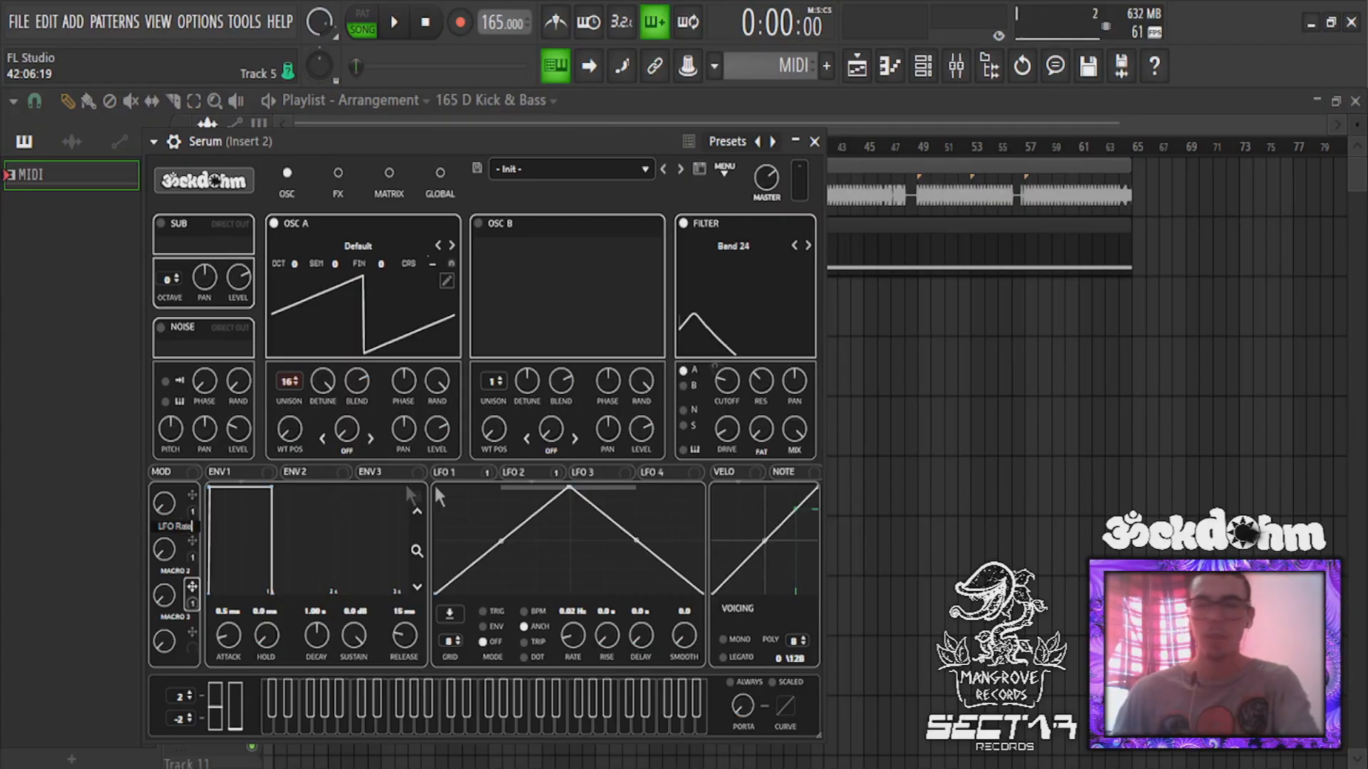
pyautogui.press('Return')
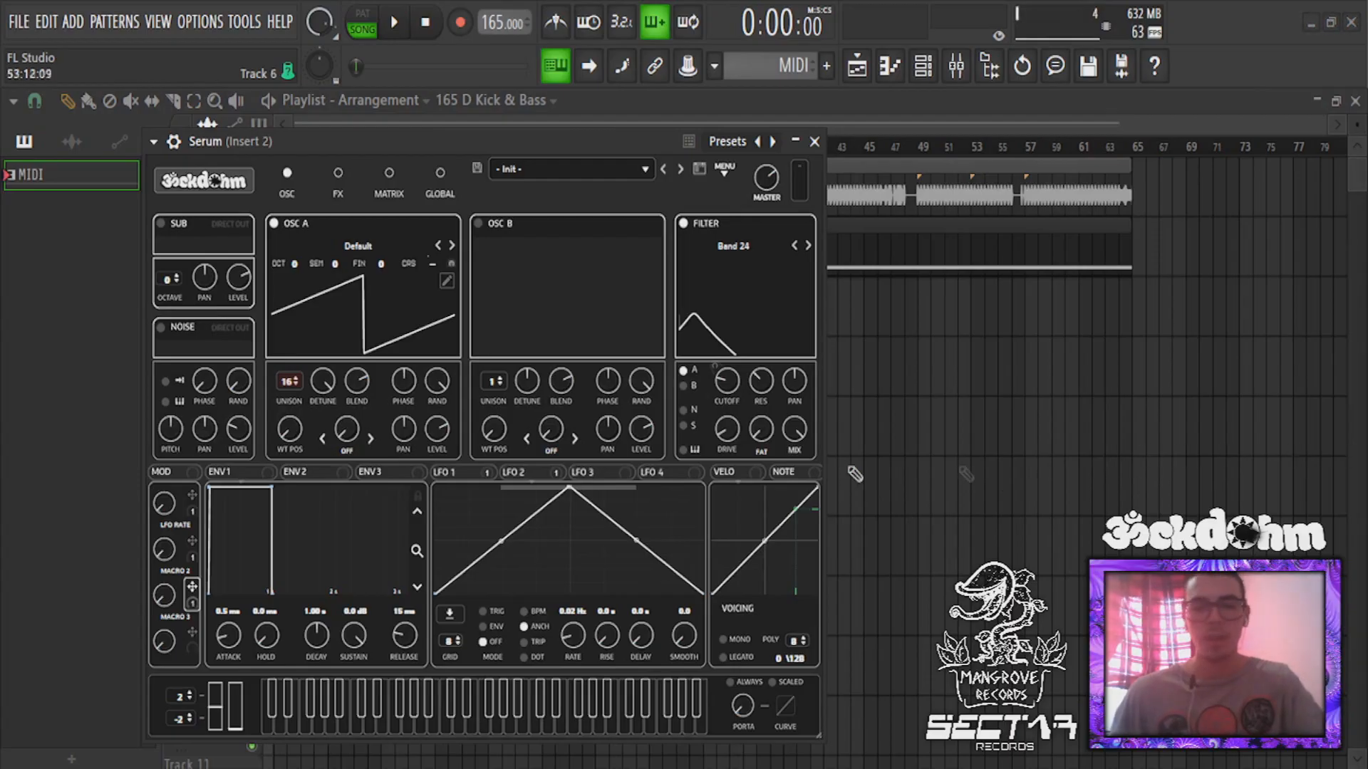
pyautogui.doubleClick(175, 570)
pyautogui.write('LFO Shape')
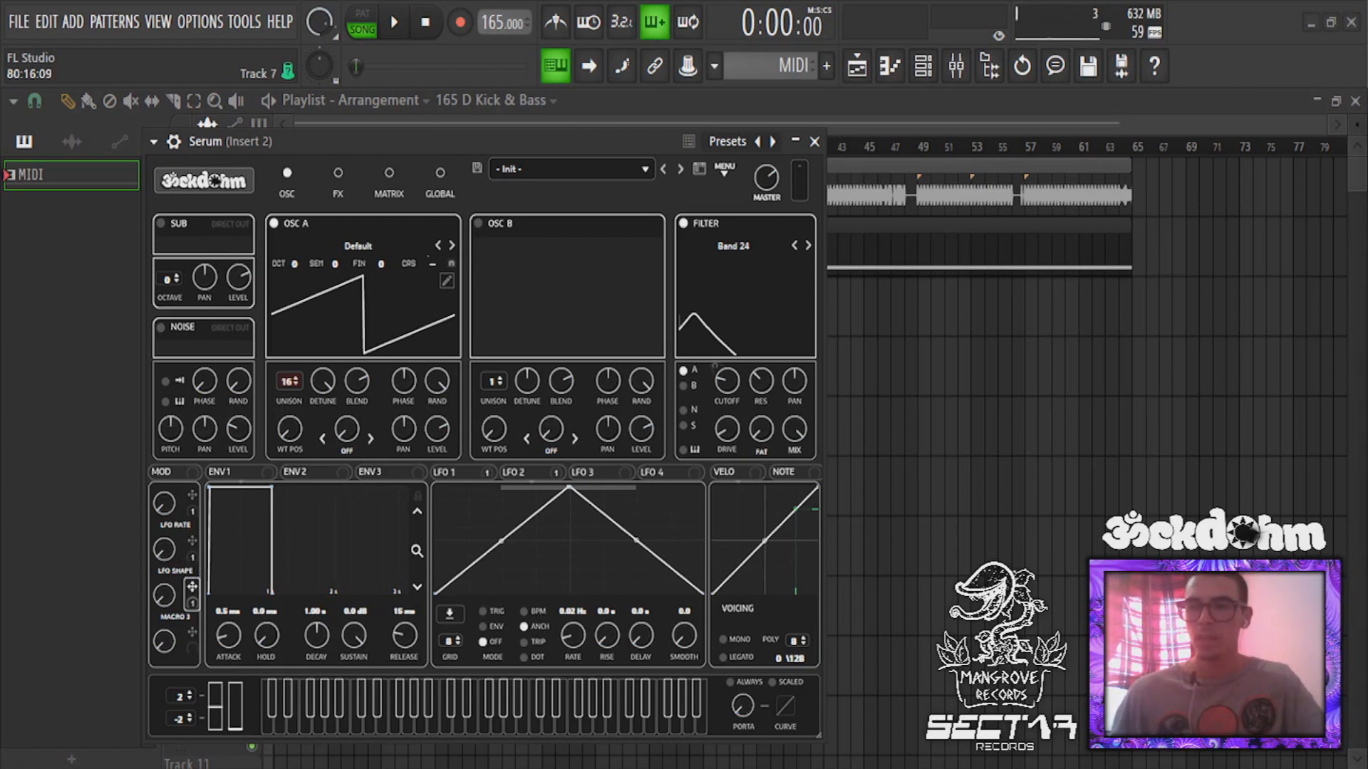
pyautogui.doubleClick(170, 618)
pyautogui.write('Down / Up')
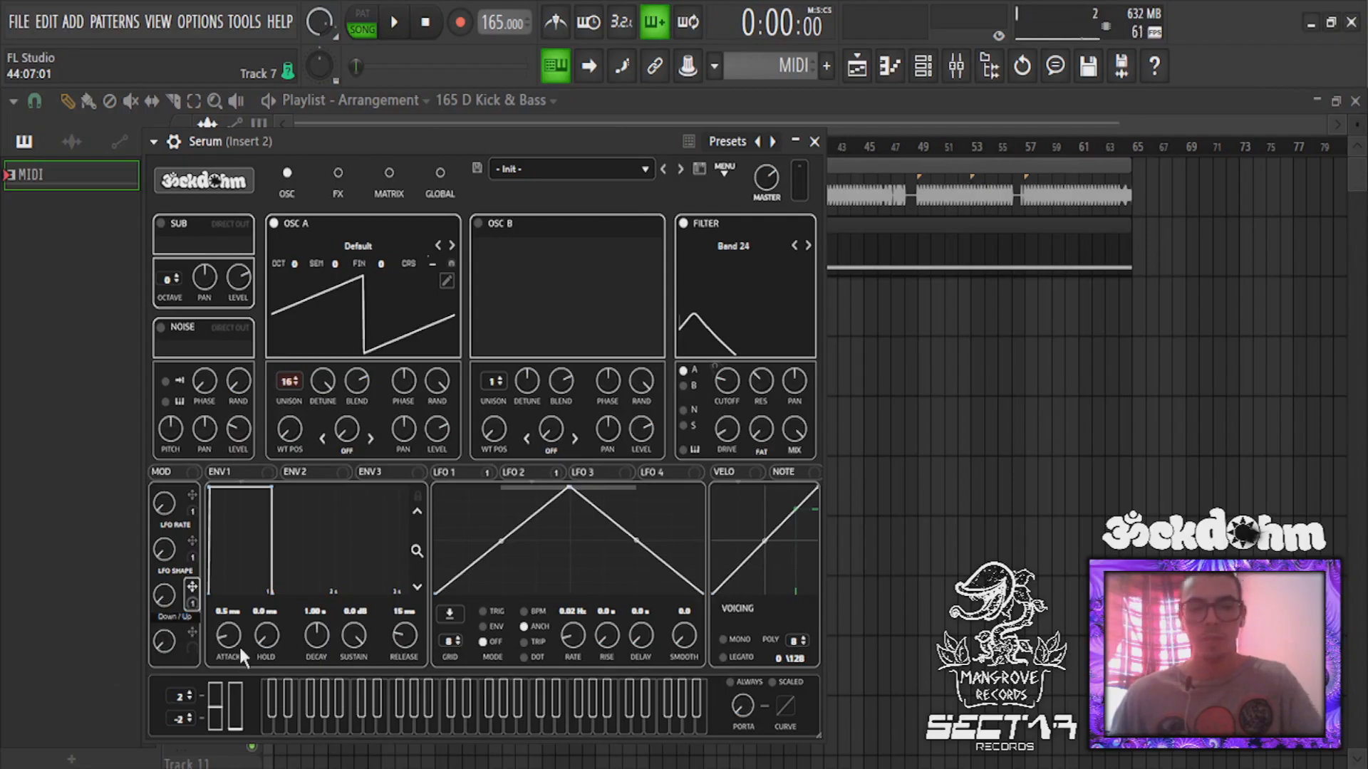
pyautogui.press('Return')
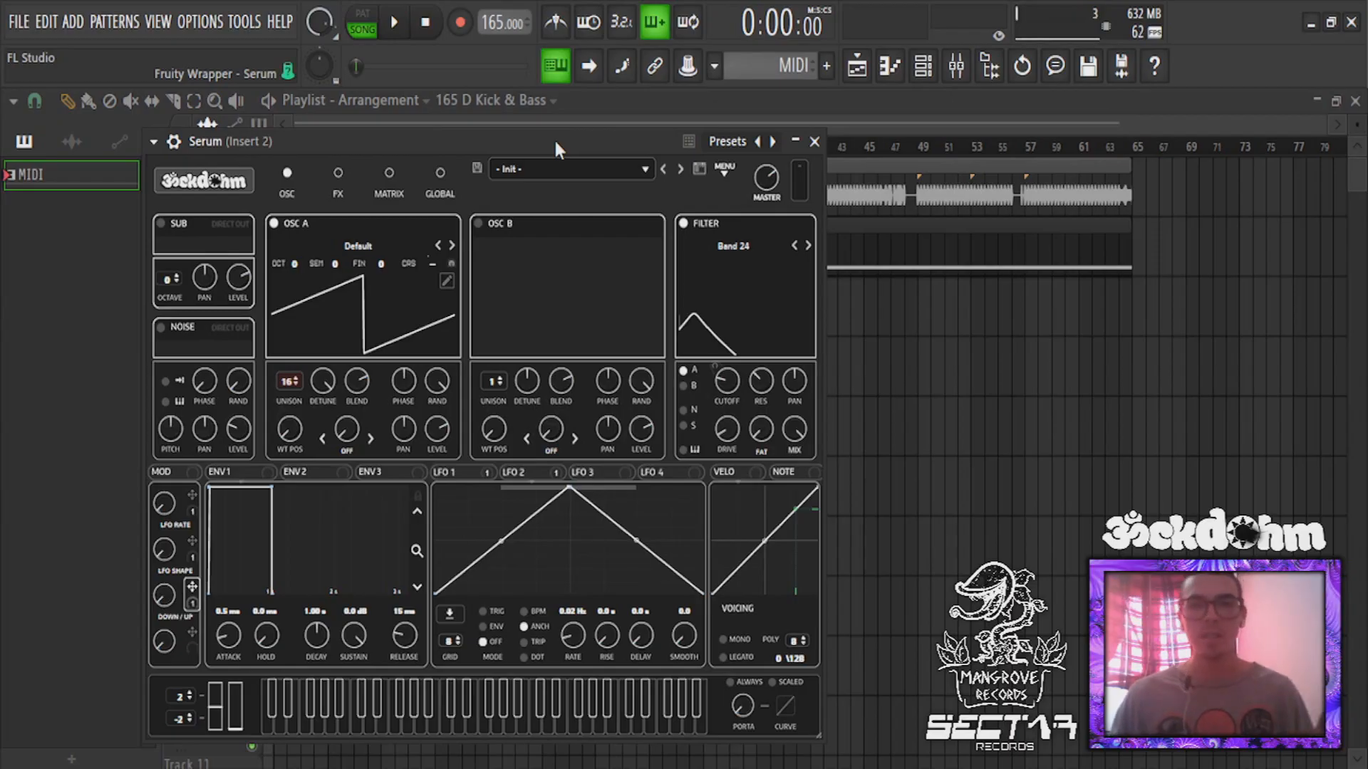
# Set the modulation amounts of Macro 2 to LFO Bus 1 and Macro 3 to LFO Bus 2 to 100
pyautogui.click(388, 177)
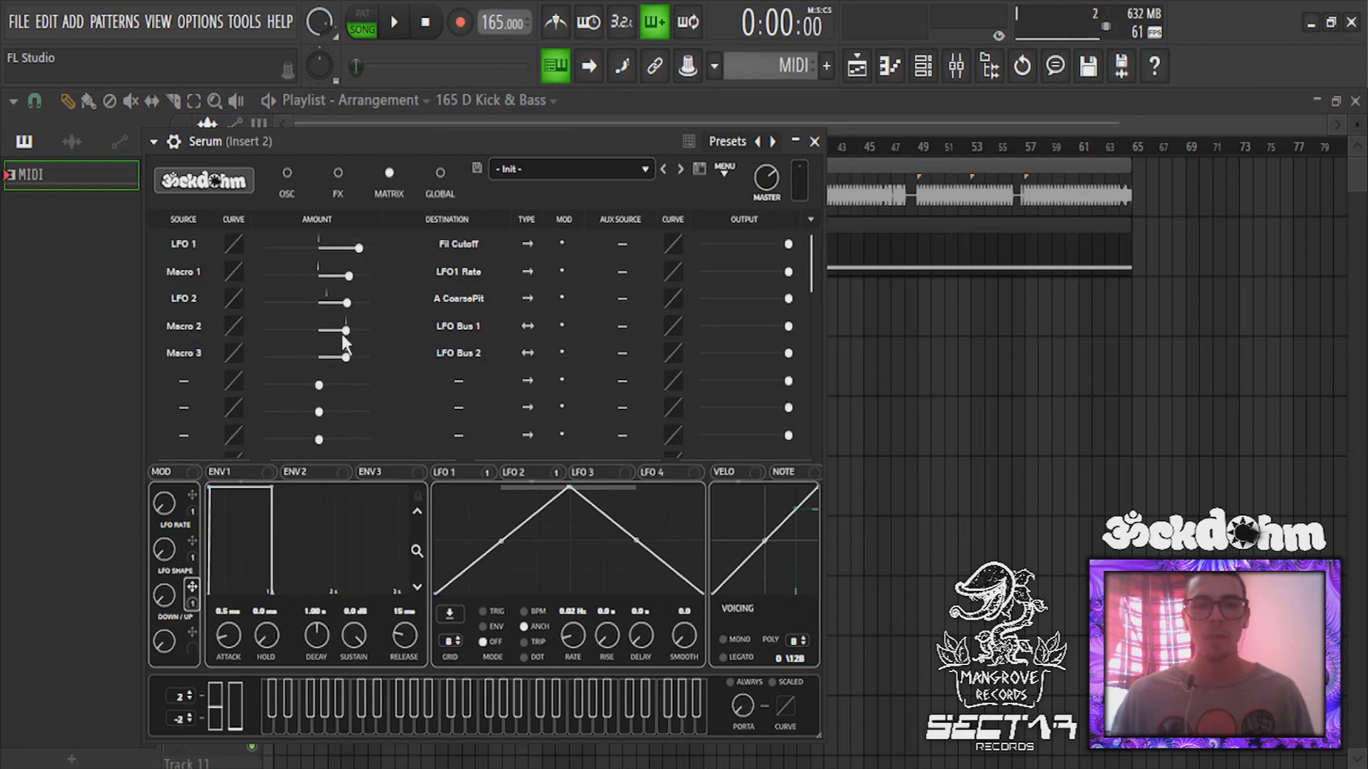
pyautogui.moveTo(345, 331); pyautogui.dragTo(407, 330)
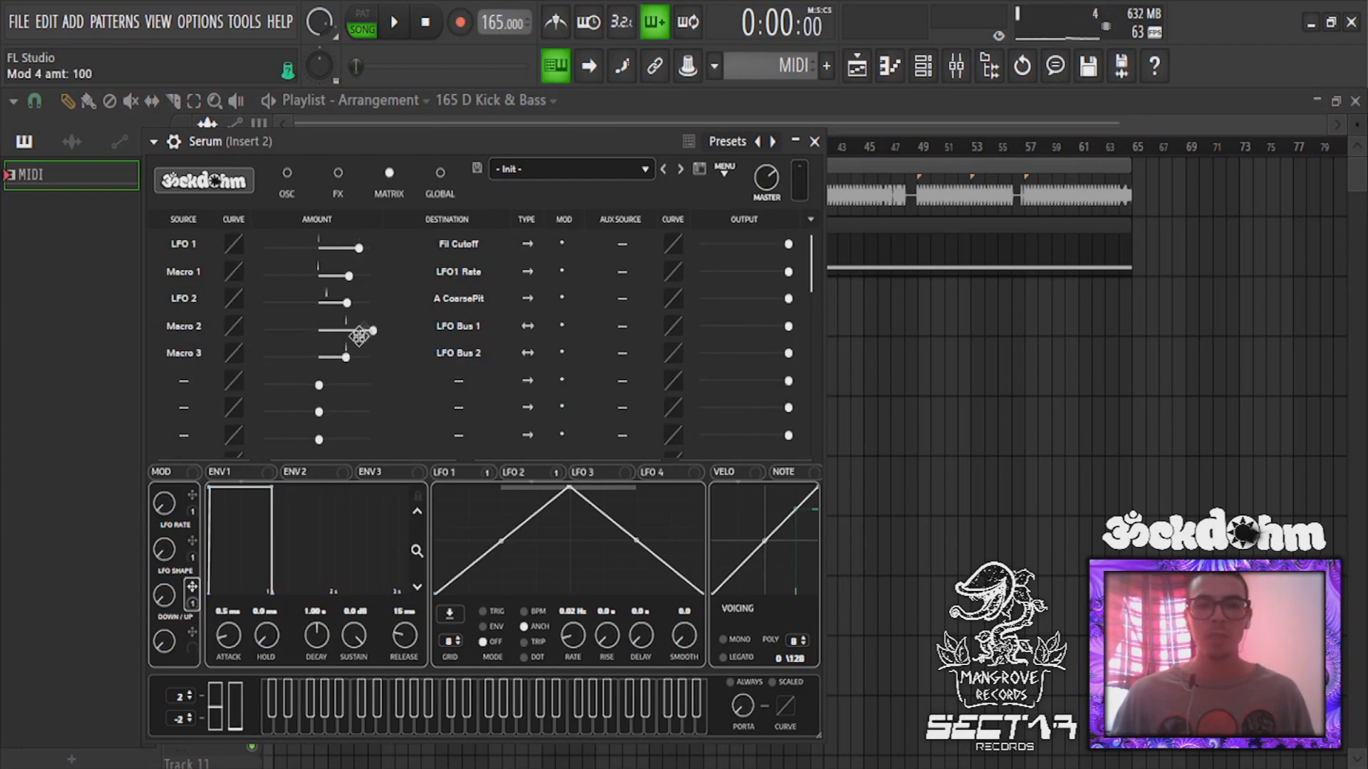
pyautogui.moveTo(346, 357); pyautogui.dragTo(419, 357)
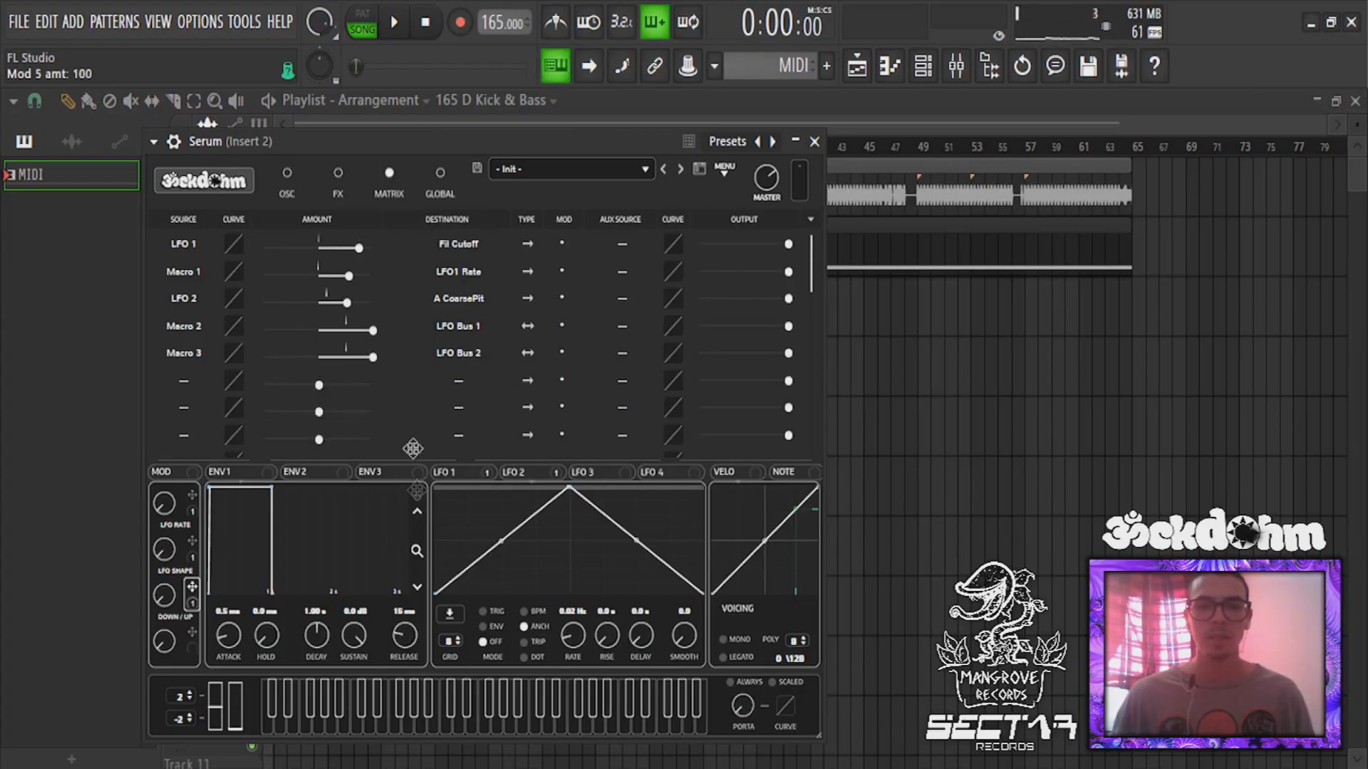
# Return to the oscillator view and play the track to audition the patch while varying the LFO macros
pyautogui.click(288, 173)
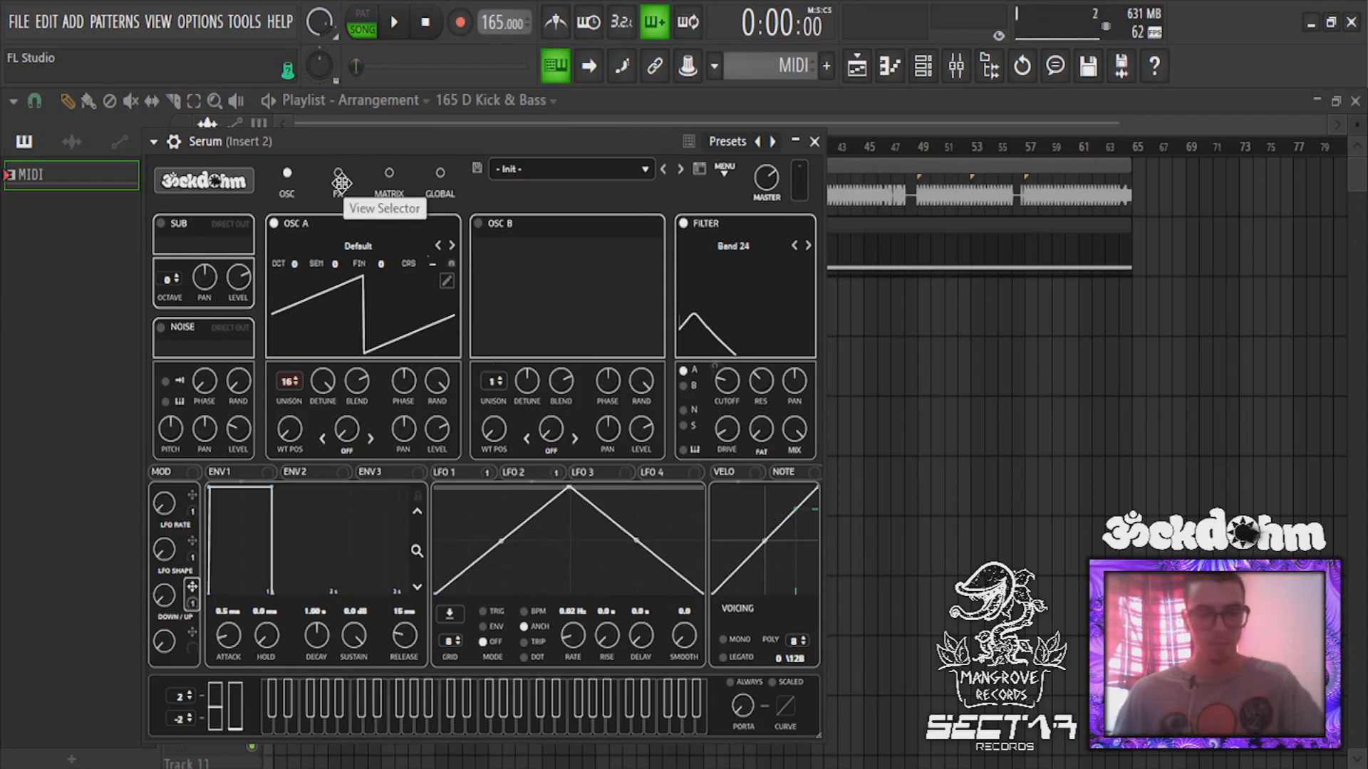
pyautogui.press('space')
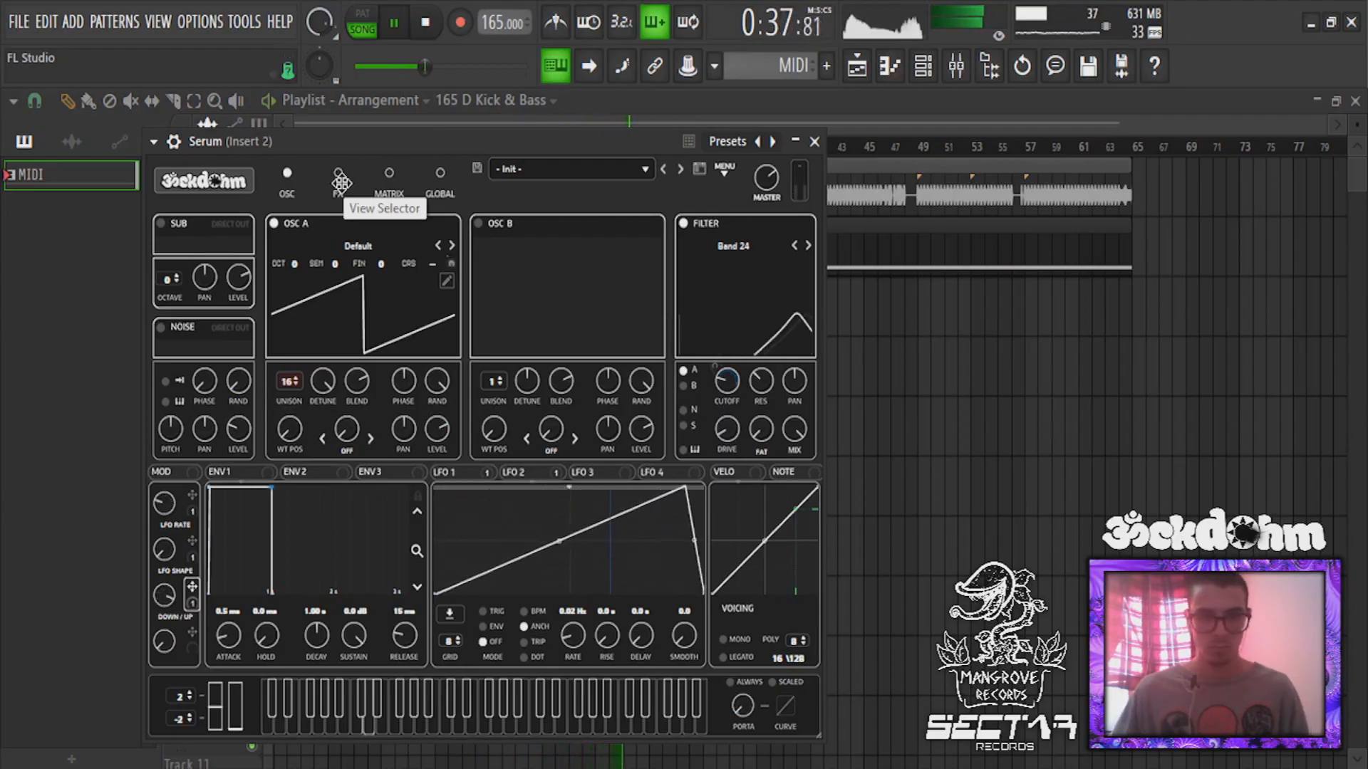
pyautogui.press('space')
# Enable the Filter effect and load its Glitch Cmb + preset
pyautogui.click(339, 187)
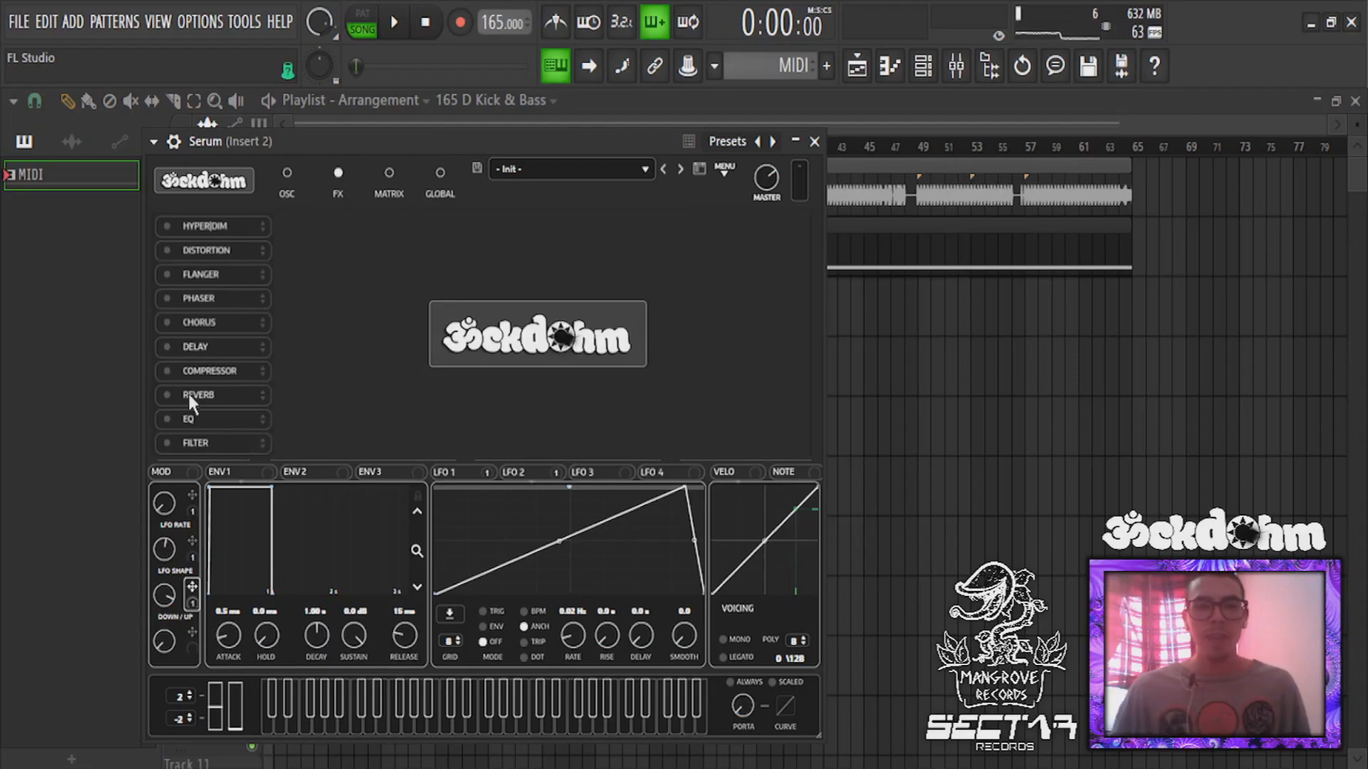
pyautogui.click(167, 443)
pyautogui.click(339, 238)
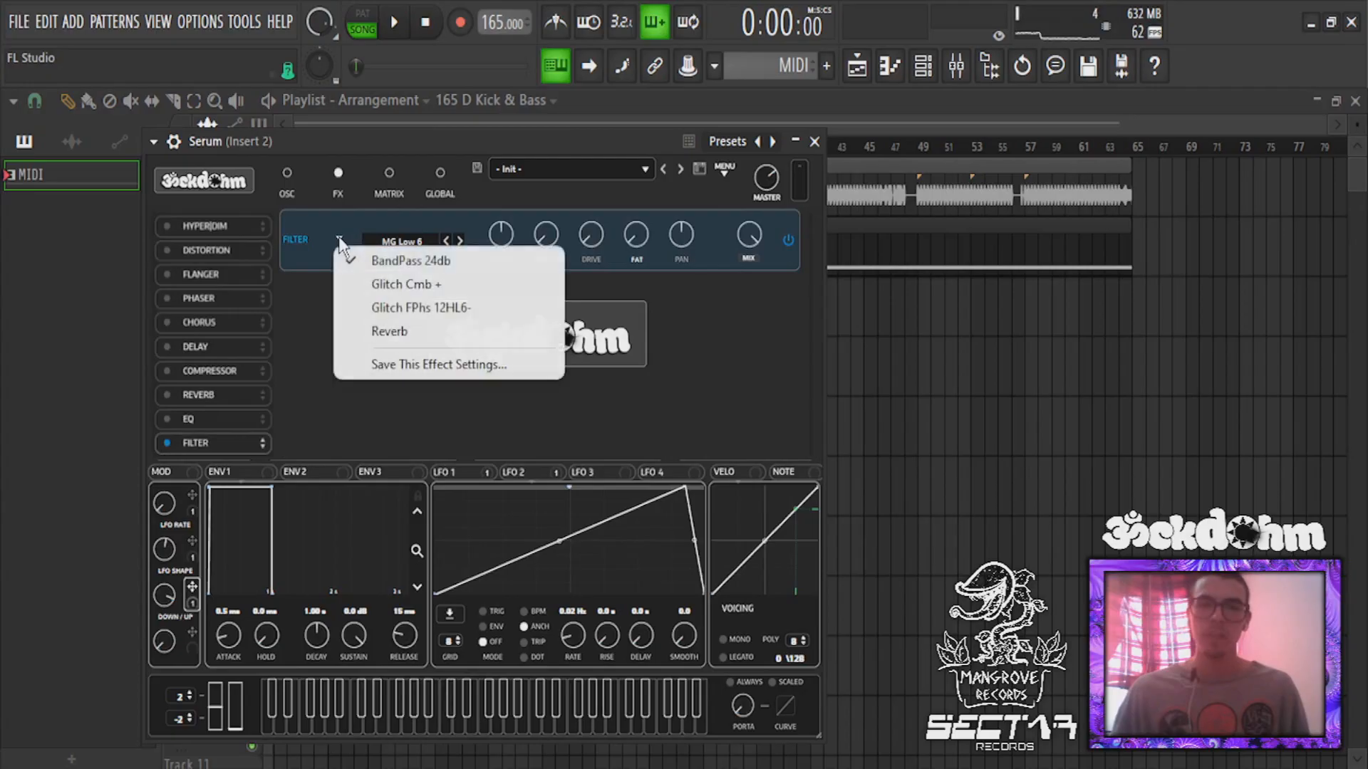
pyautogui.click(393, 282)
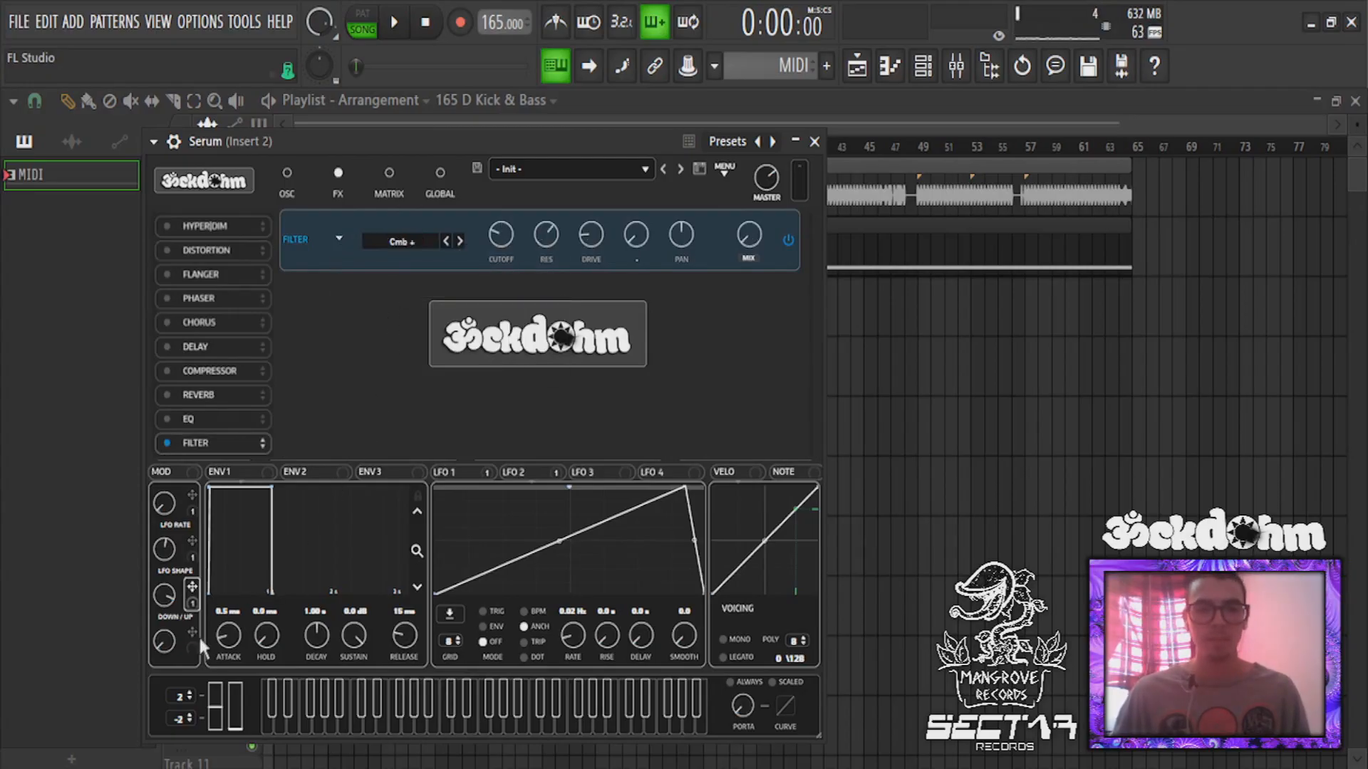
# Assign Macro 4 to the effects filter's mix and bend its modulation curve so it rises steeply at the start
pyautogui.moveTo(192, 632); pyautogui.dragTo(748, 235)
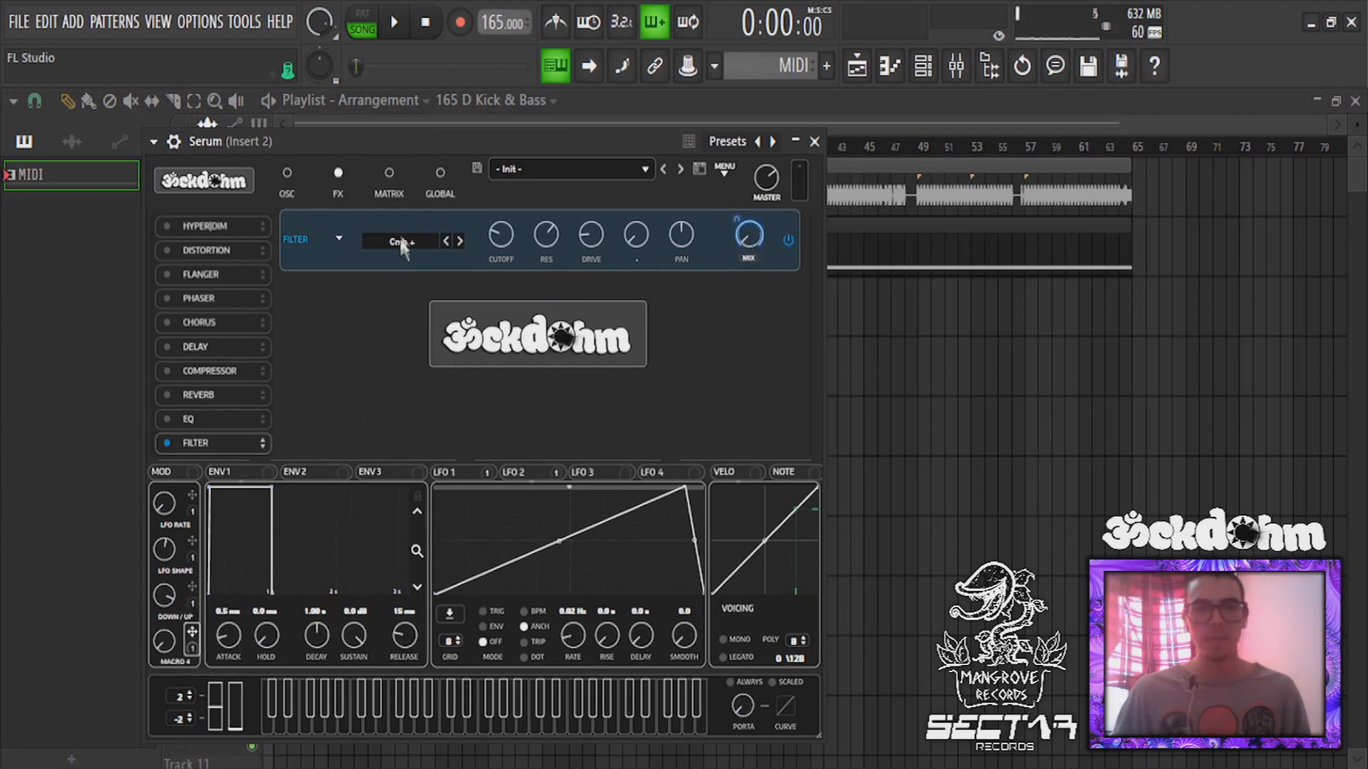
pyautogui.click(390, 172)
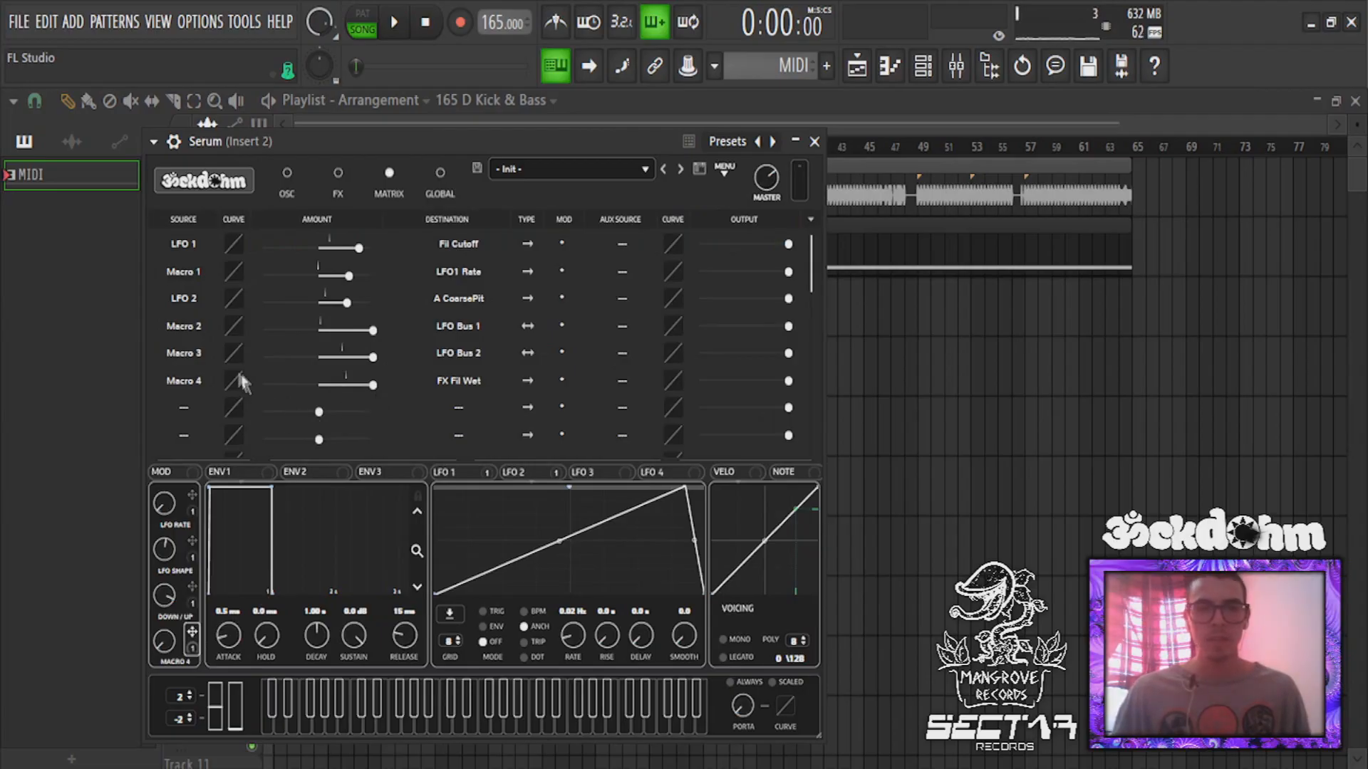
pyautogui.moveTo(233, 375); pyautogui.dragTo(271, 325)
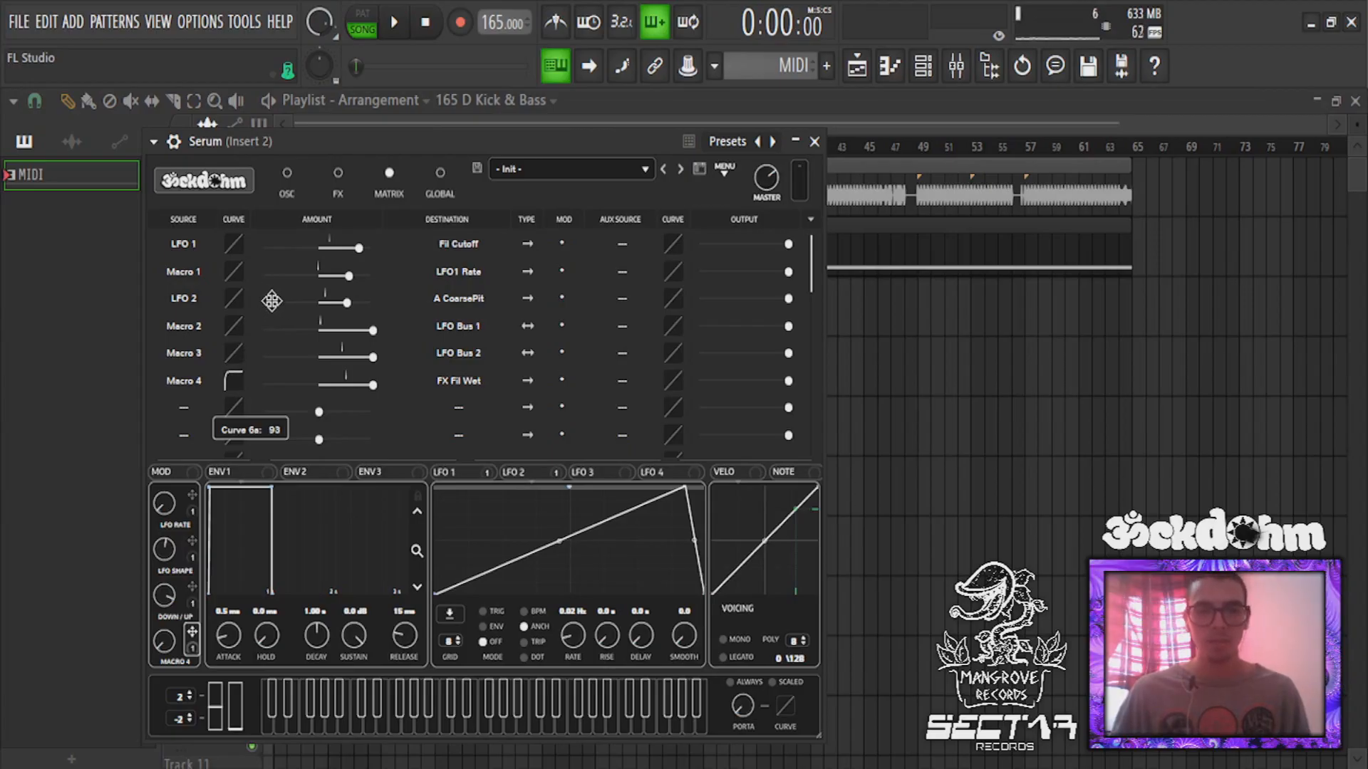
pyautogui.moveTo(269, 298); pyautogui.dragTo(260, 307)
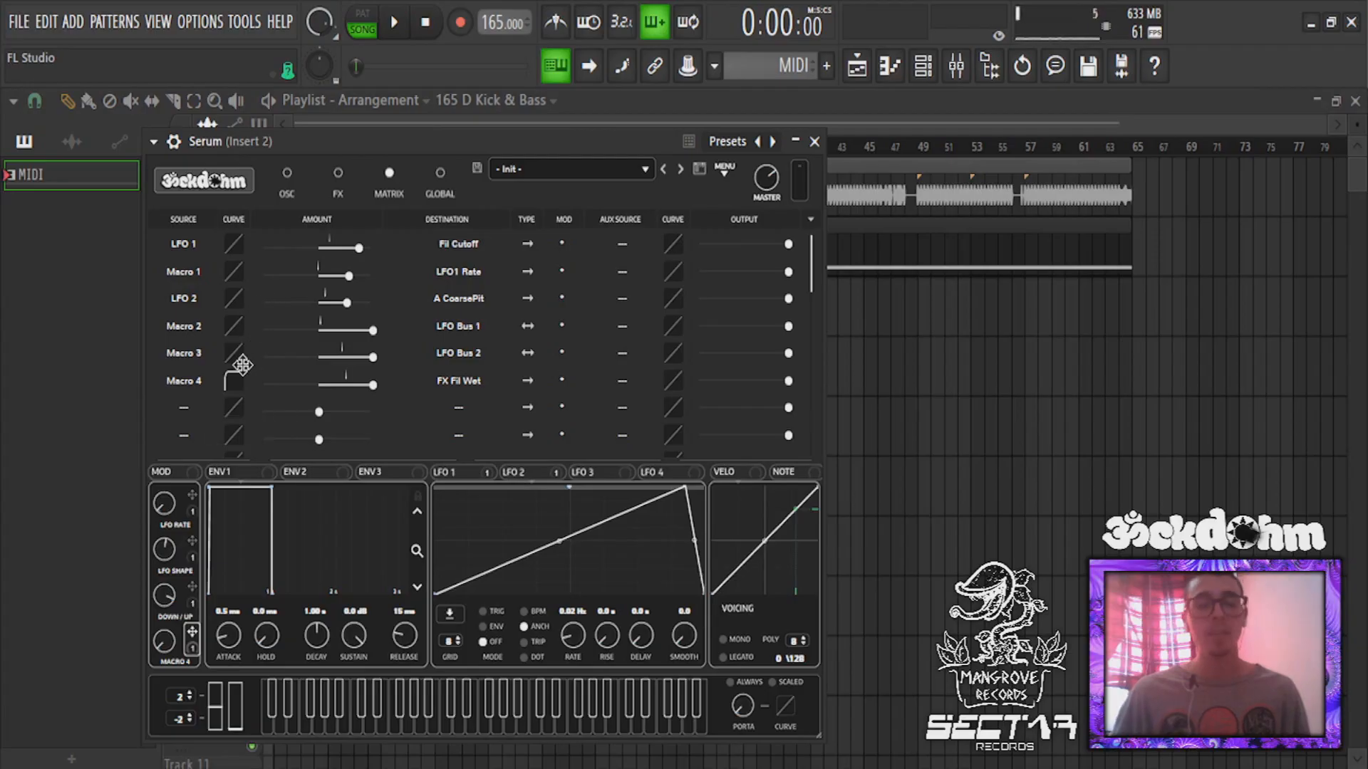
# Assign Macro 4 to the effects filter's cutoff with an amount of -21 and rename the macro as Comb
pyautogui.click(340, 180)
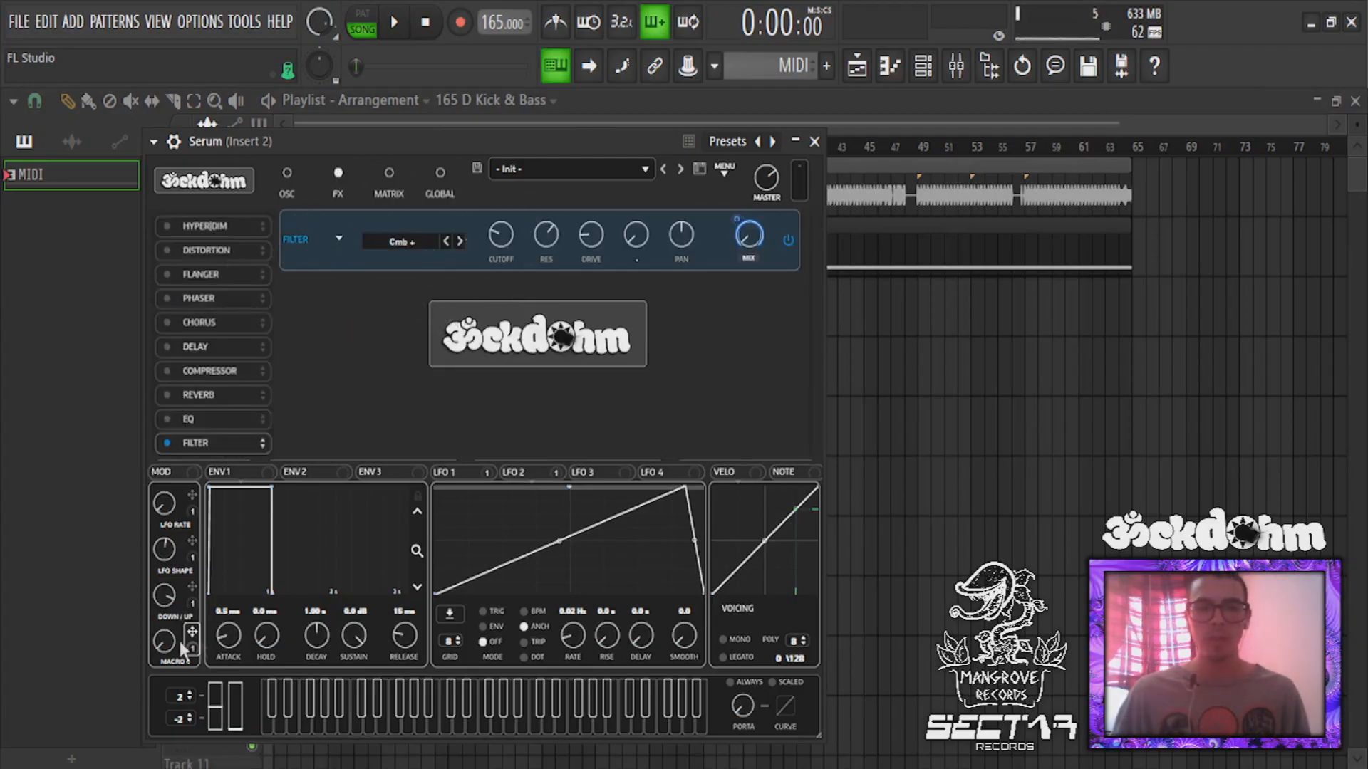
pyautogui.moveTo(190, 644); pyautogui.dragTo(464, 289)
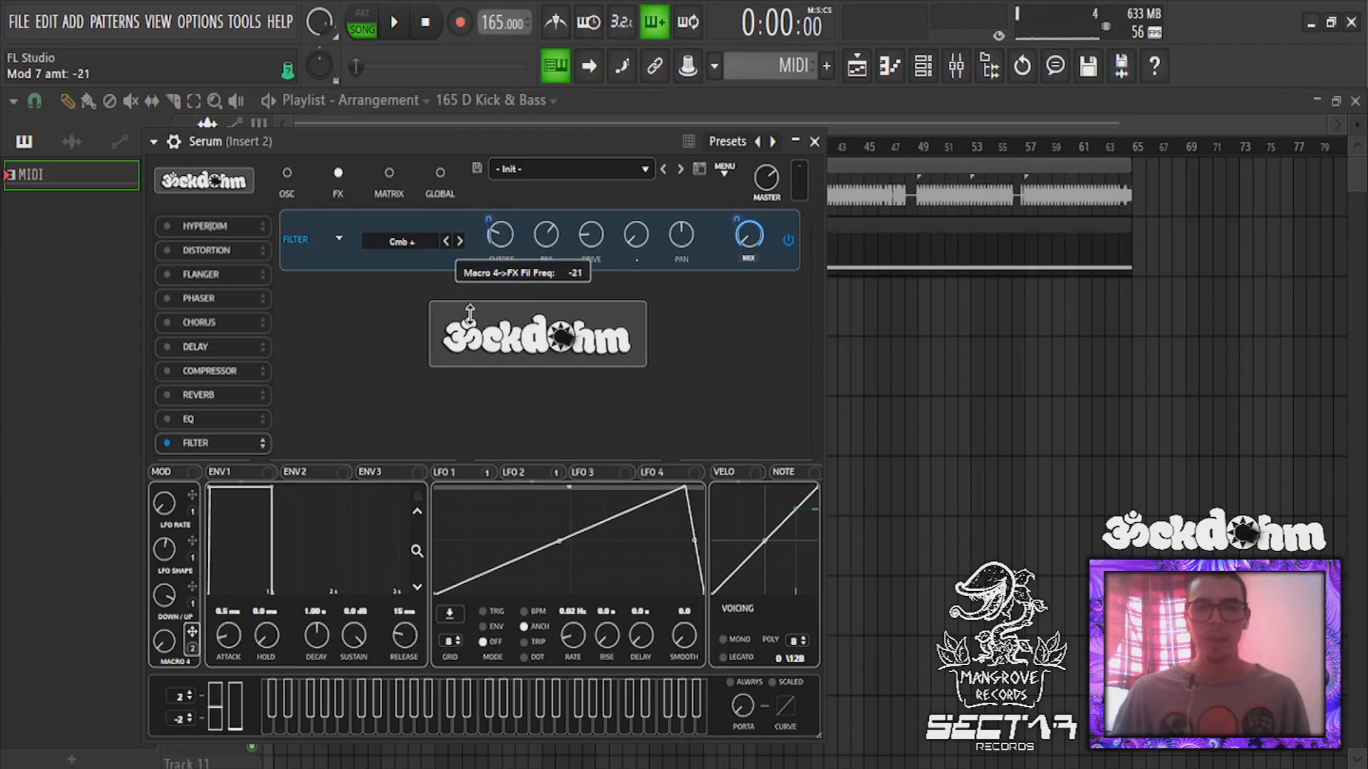
pyautogui.moveTo(472, 314); pyautogui.dragTo(474, 316)
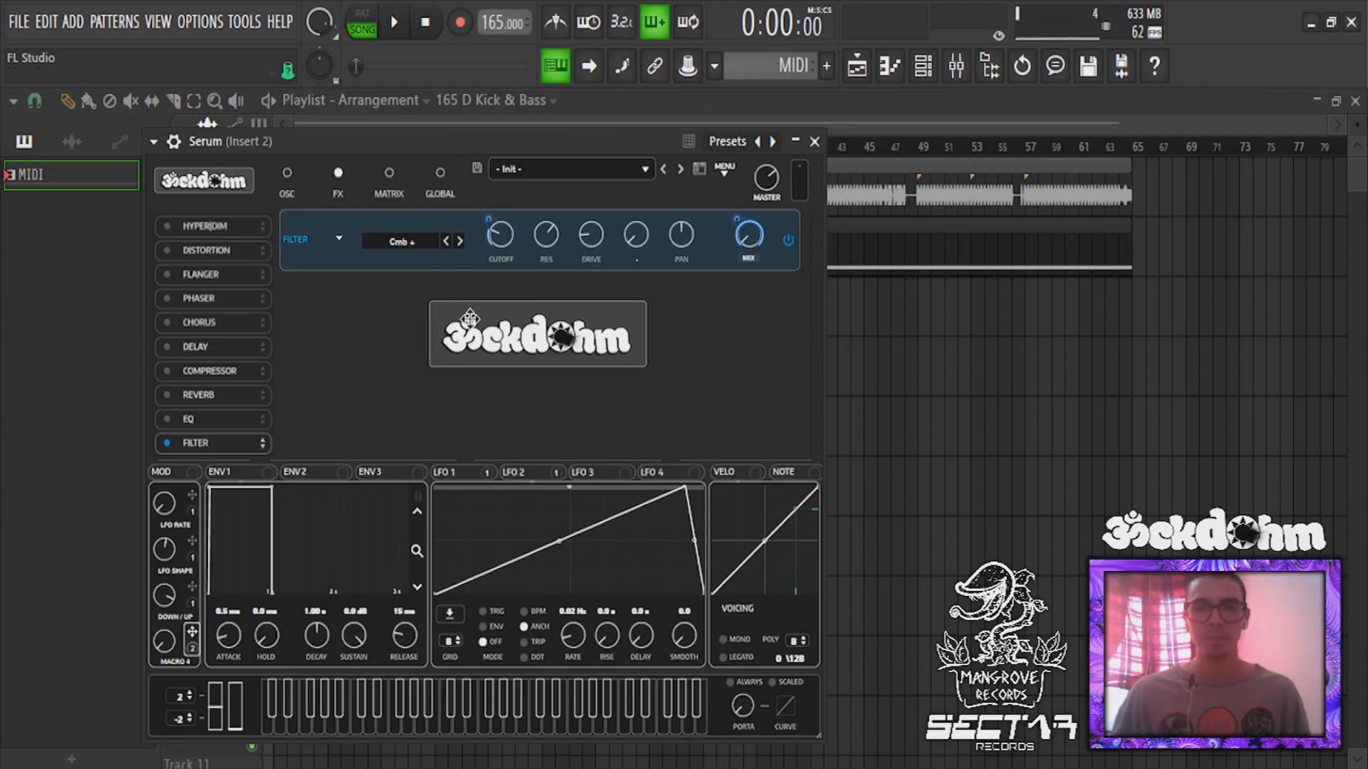
pyautogui.doubleClick(189, 664)
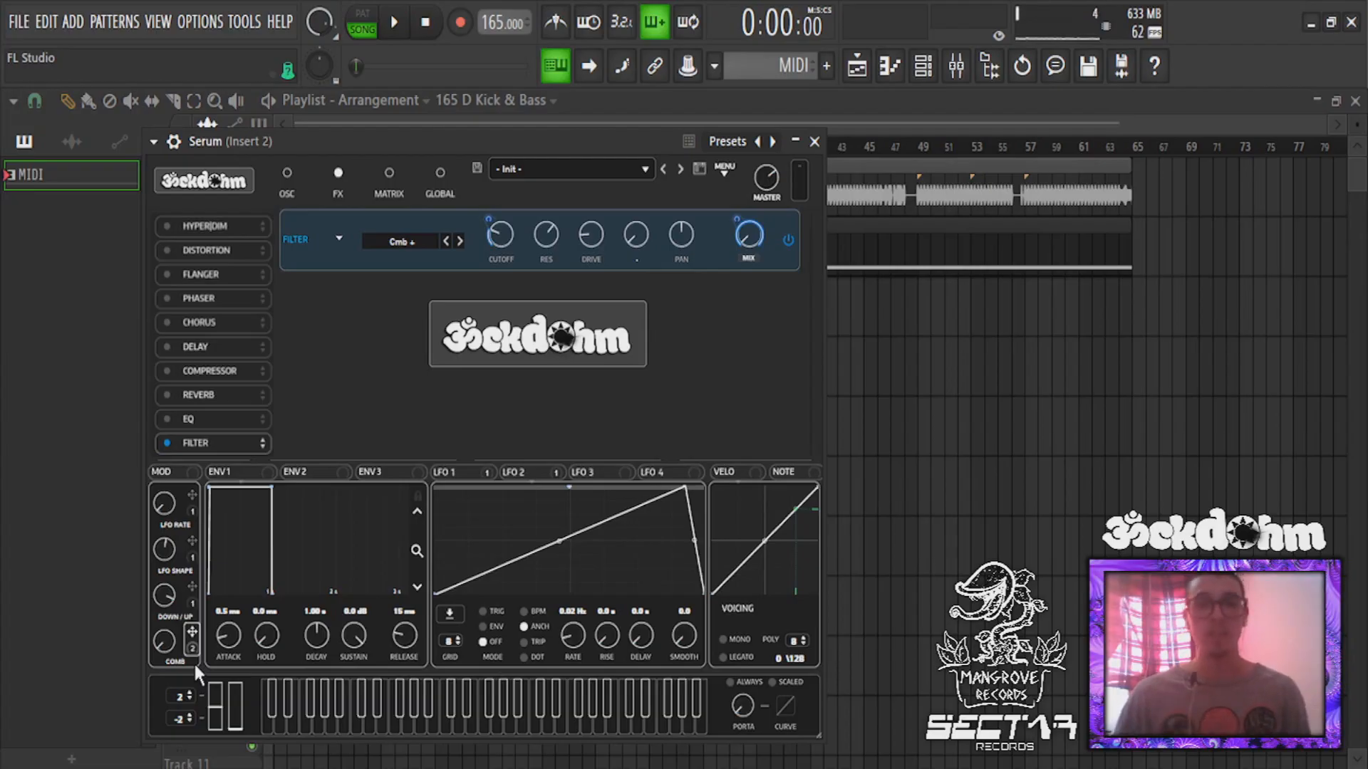
# Play the track to audition the finished macros and examine how they change the LFO 1 and LFO 2 shapes
pyautogui.click(294, 192)
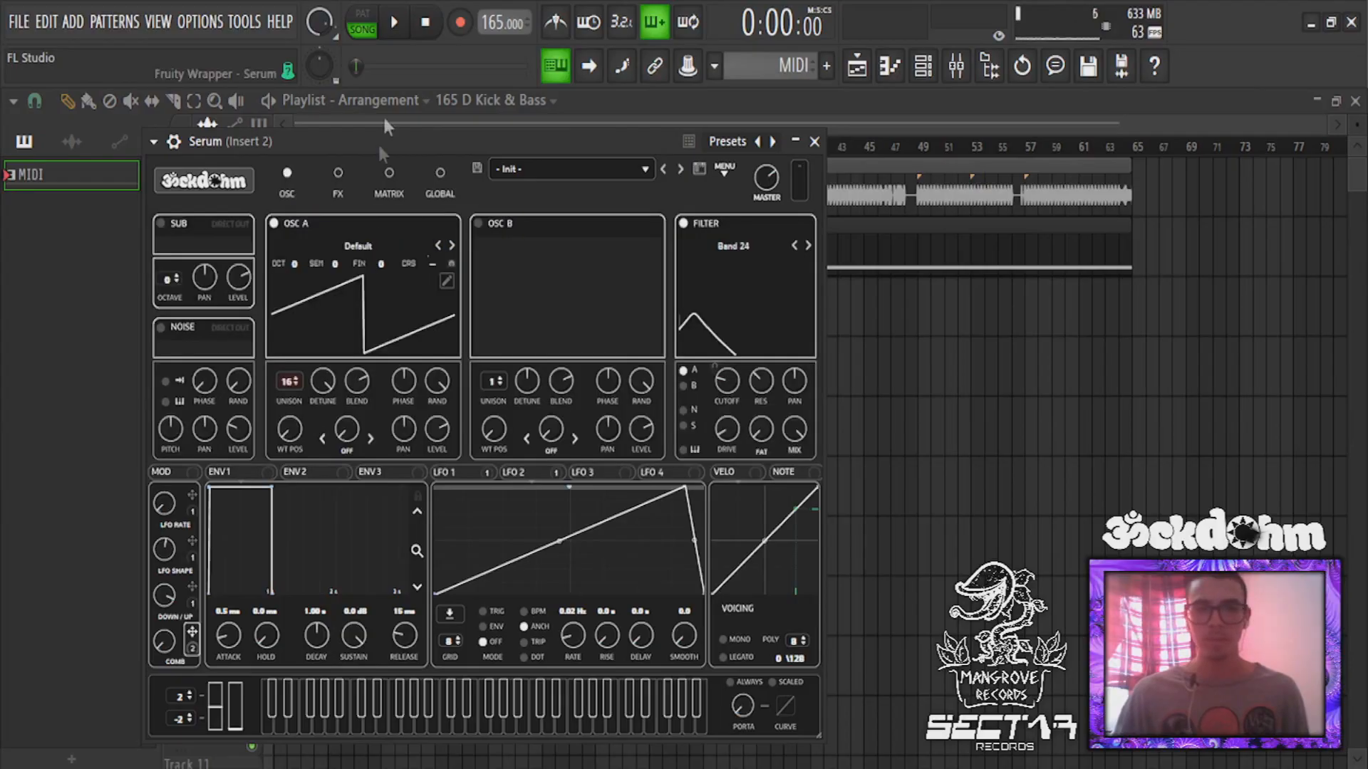
pyautogui.click(398, 22)
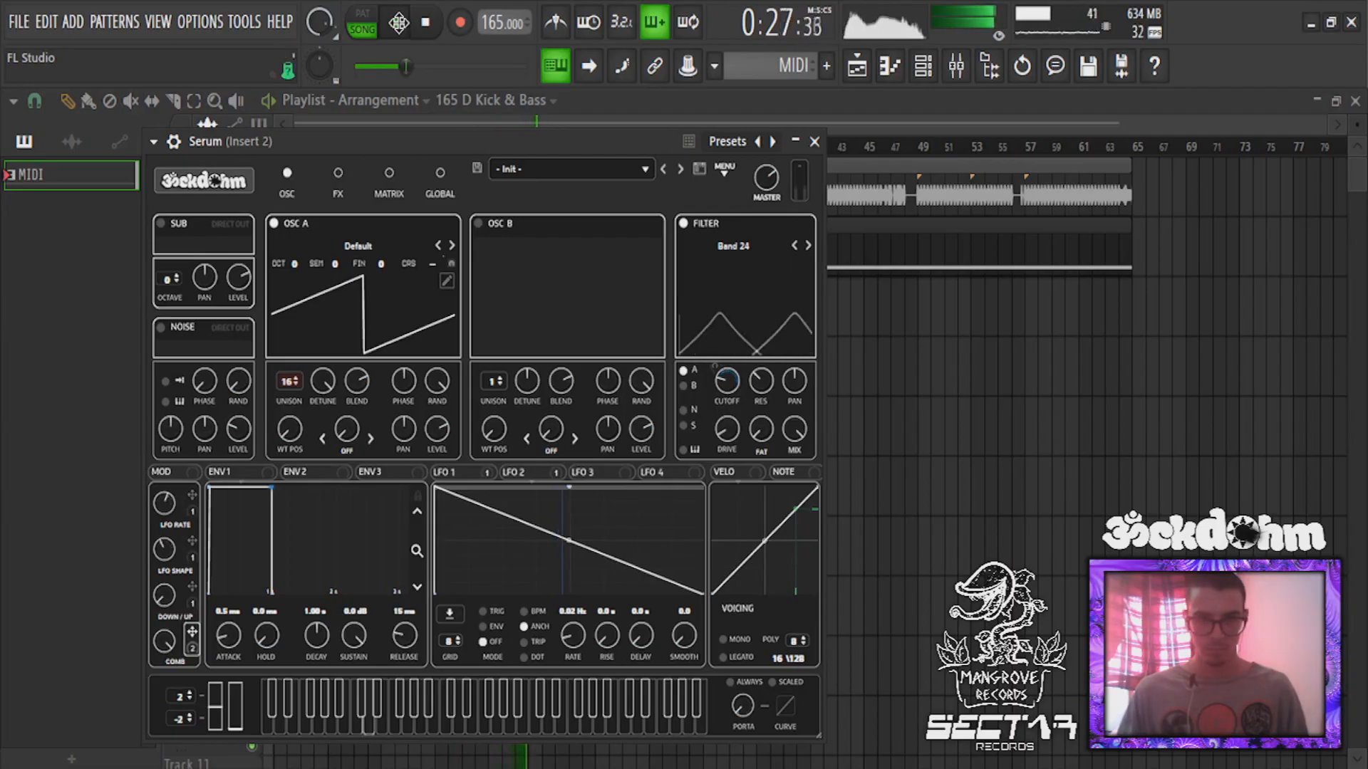
pyautogui.moveTo(435, 487)
pyautogui.mouseDown()
pyautogui.moveTo(586, 488)
pyautogui.moveTo(435, 488)
pyautogui.mouseUp()
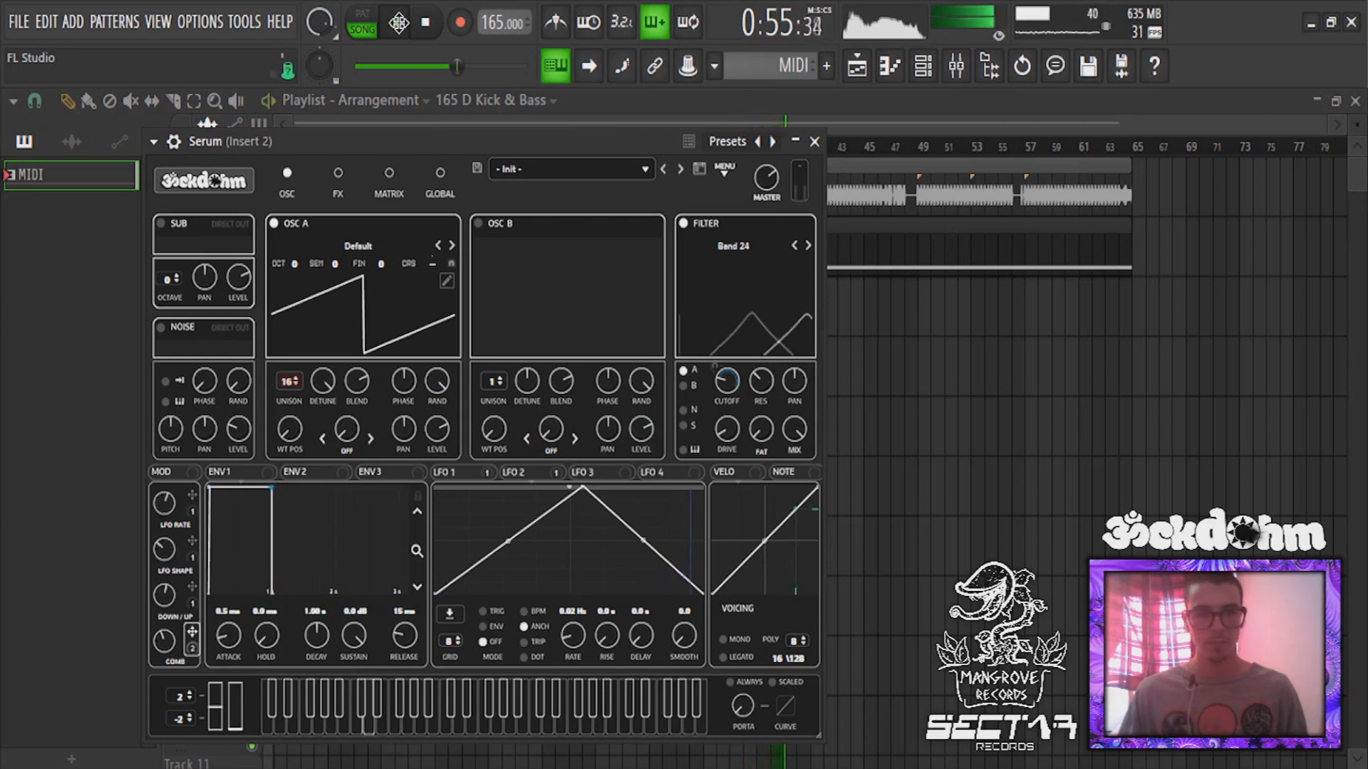
pyautogui.moveTo(582, 488)
pyautogui.mouseDown()
pyautogui.moveTo(700, 486)
pyautogui.moveTo(574, 488)
pyautogui.mouseUp()
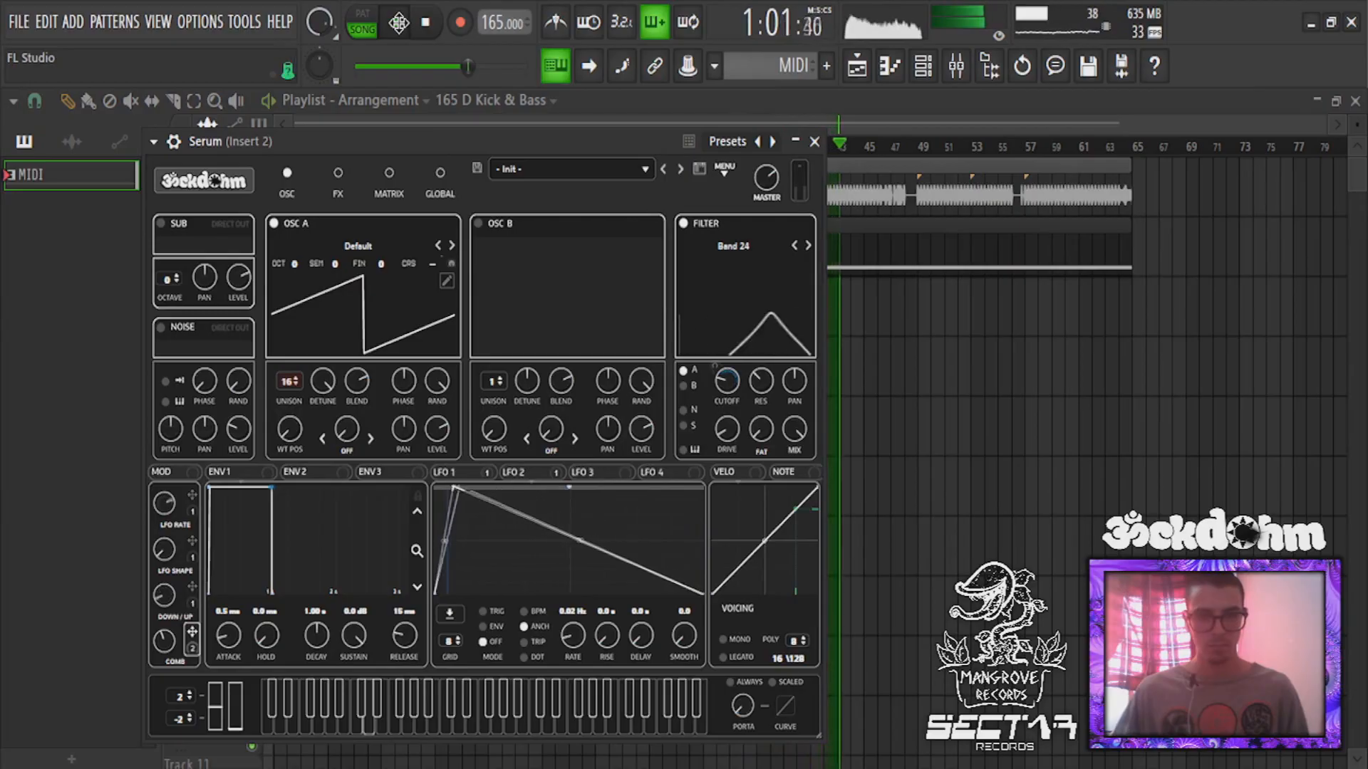
pyautogui.moveTo(579, 487); pyautogui.dragTo(464, 488)
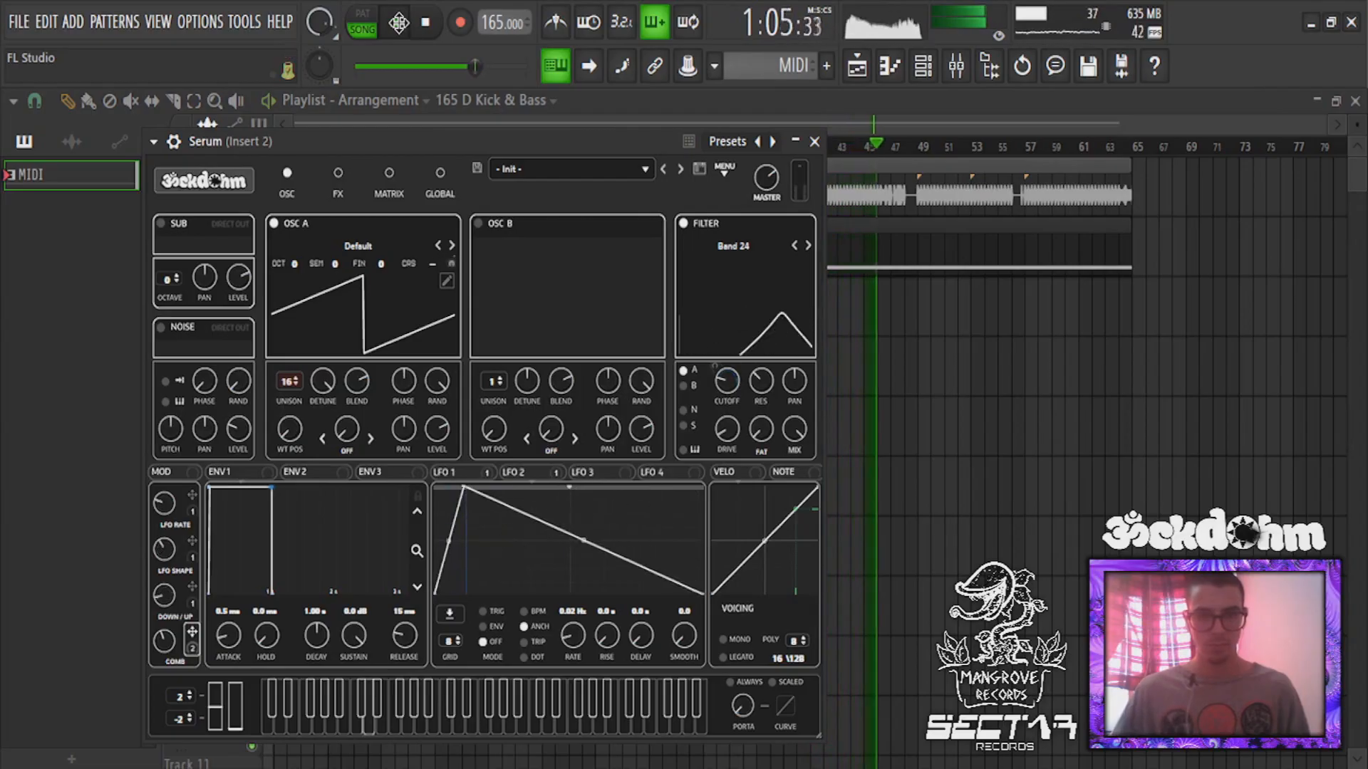
pyautogui.click(452, 471)
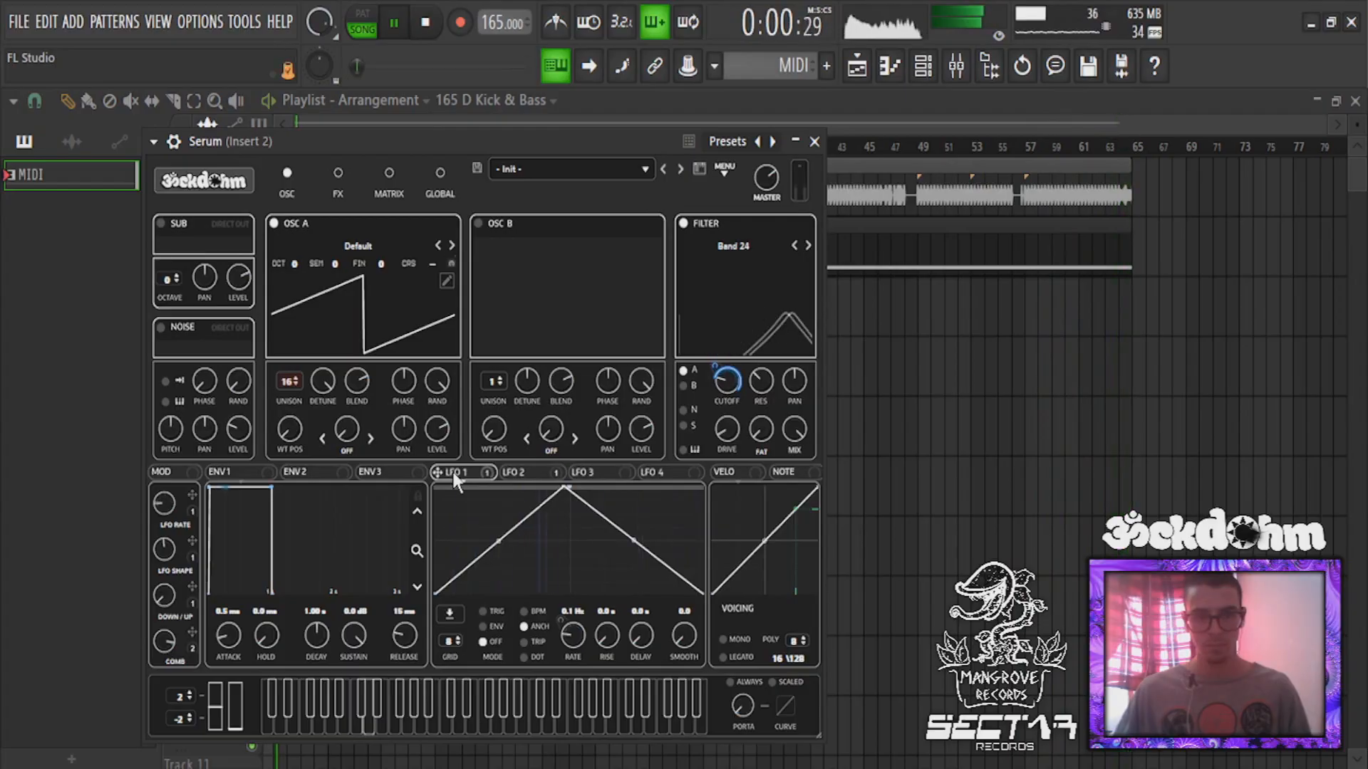
pyautogui.press('space')
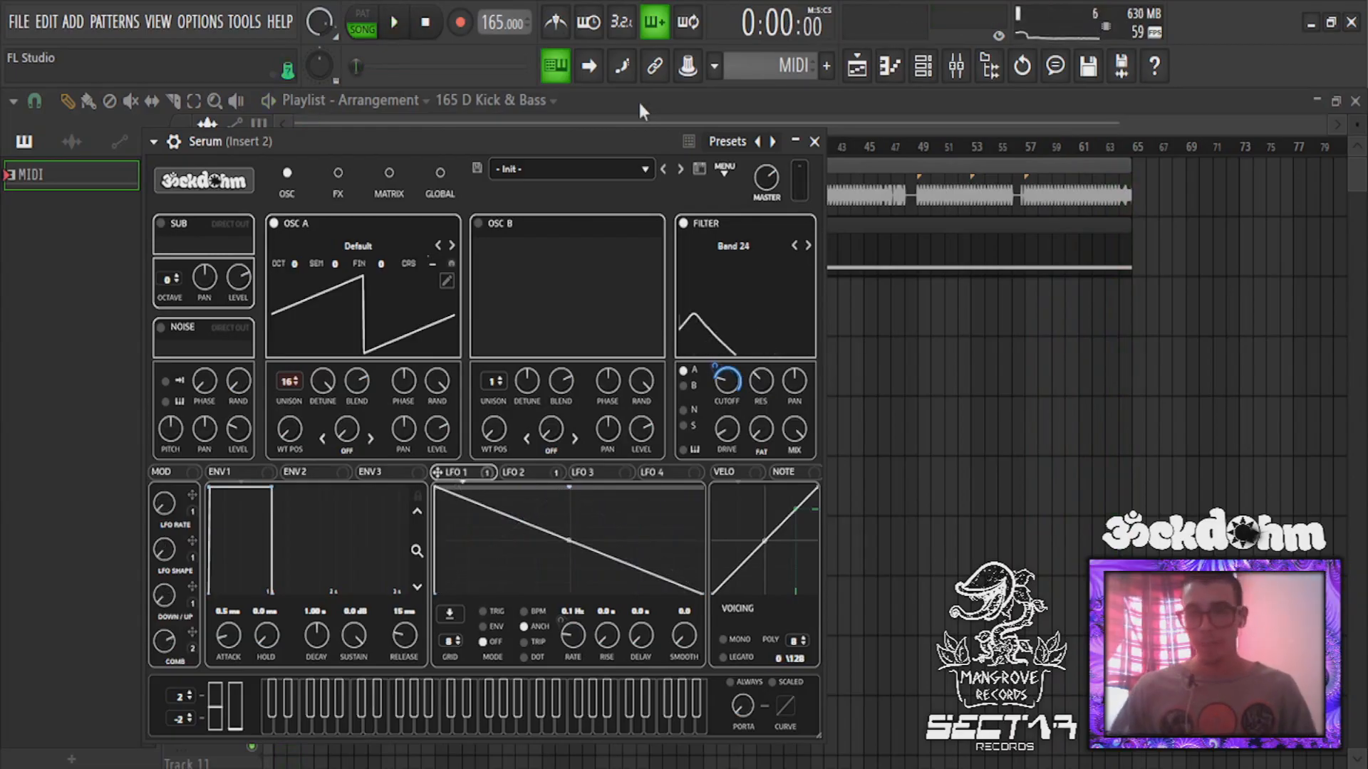